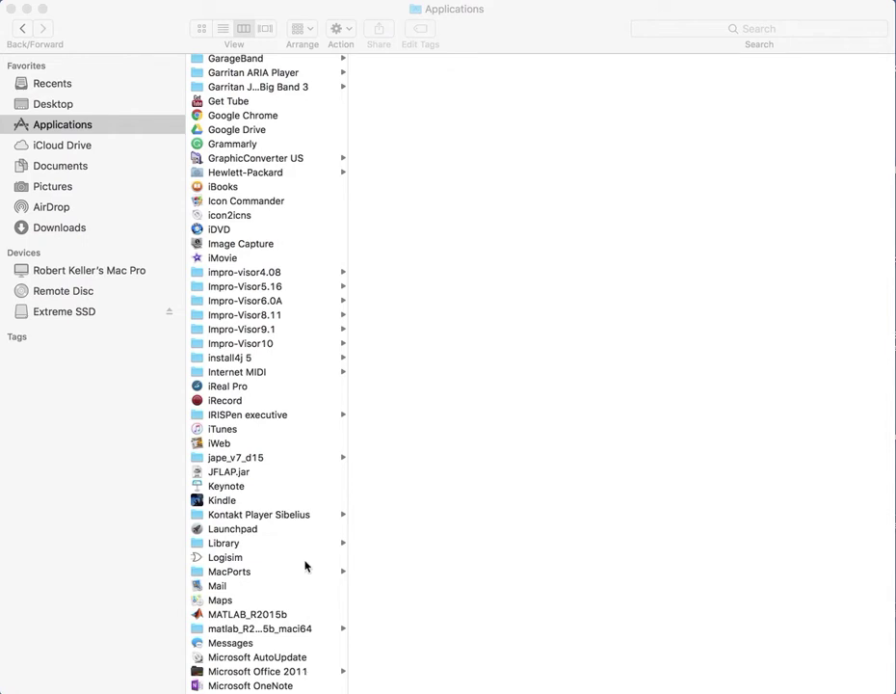
Step: Open the Impro-Visor10 folder in Applications
left_click(259, 349)
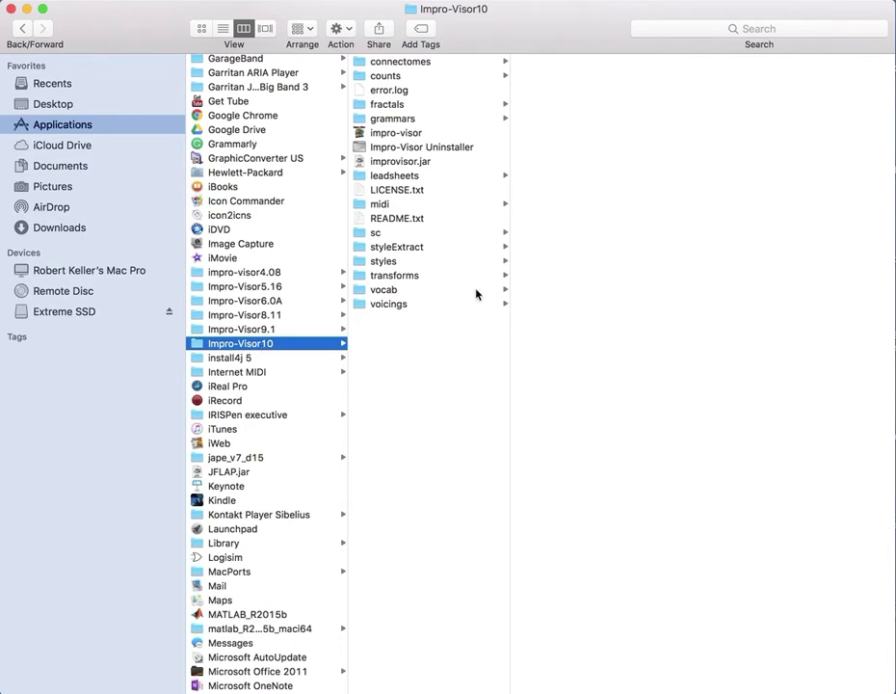
Step: Launch the impro-visor application from the Impro-Visor10 folder
double_click(412, 134)
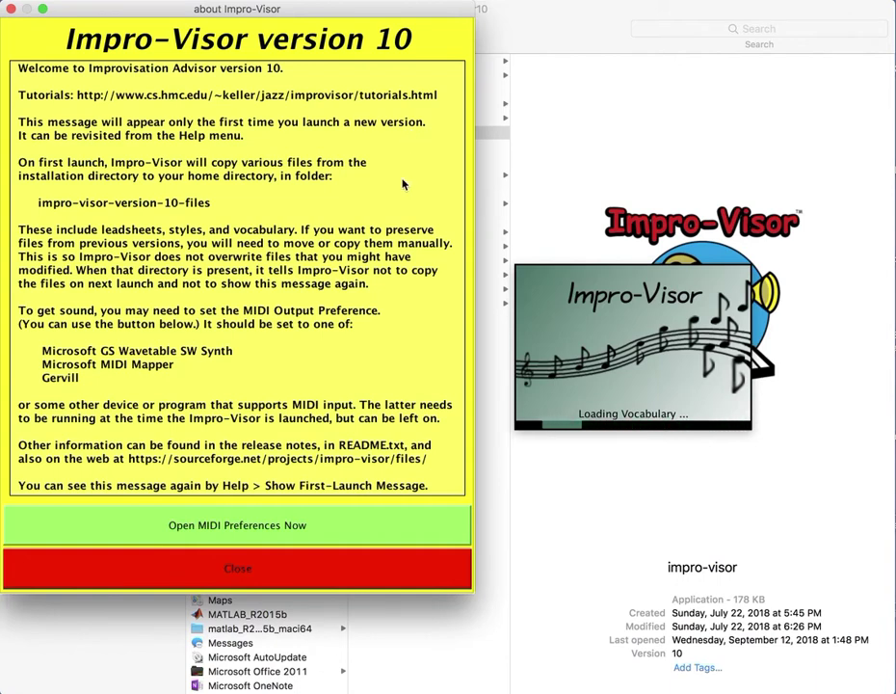
Step: Set MIDI output to Kontakt 5 Virtual Input and input to KEYBOARD, then save preferences
left_click(335, 524)
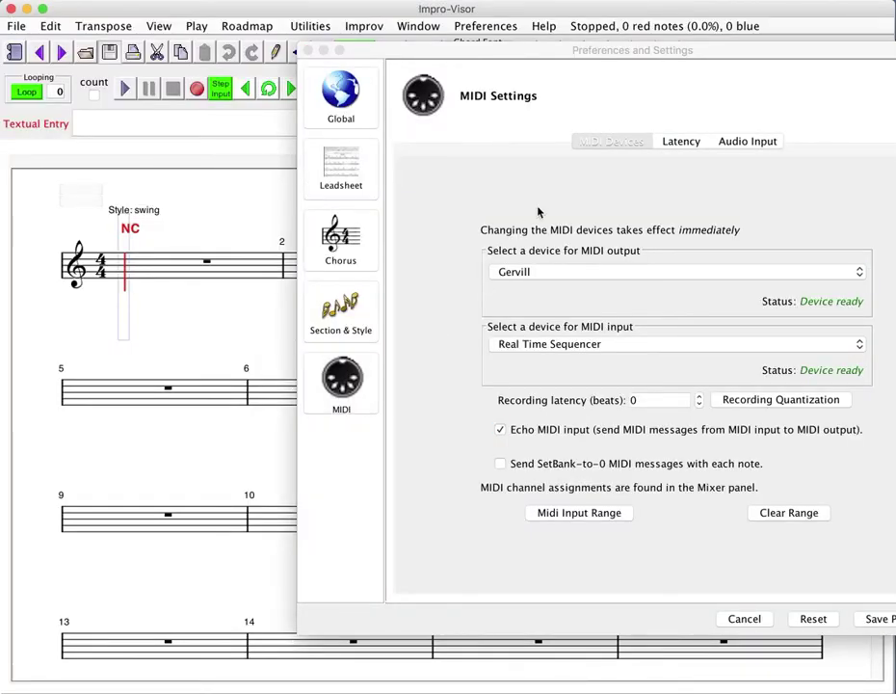
left_click_drag(513, 44, 297, 42)
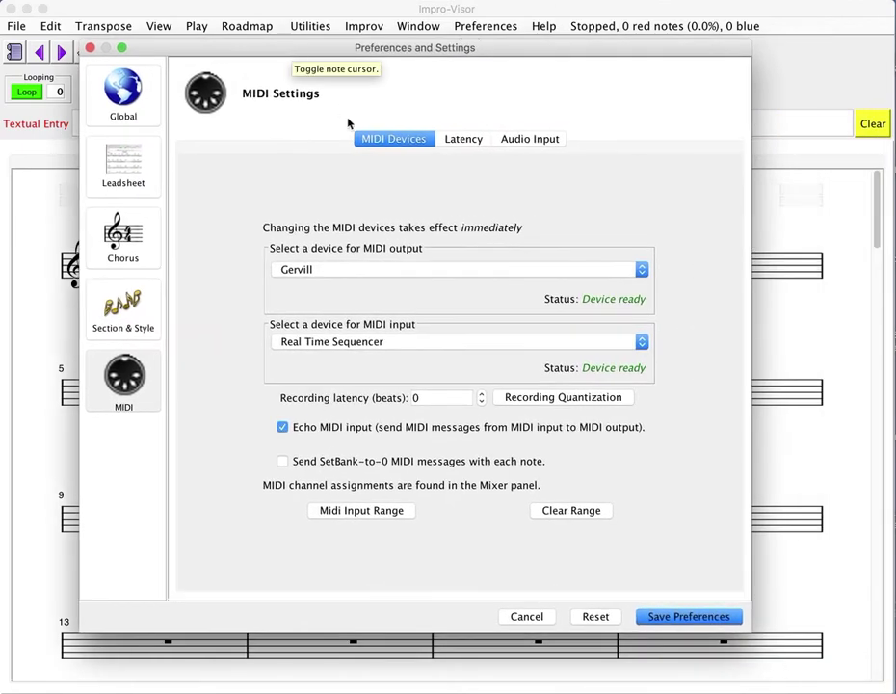
left_click(400, 269)
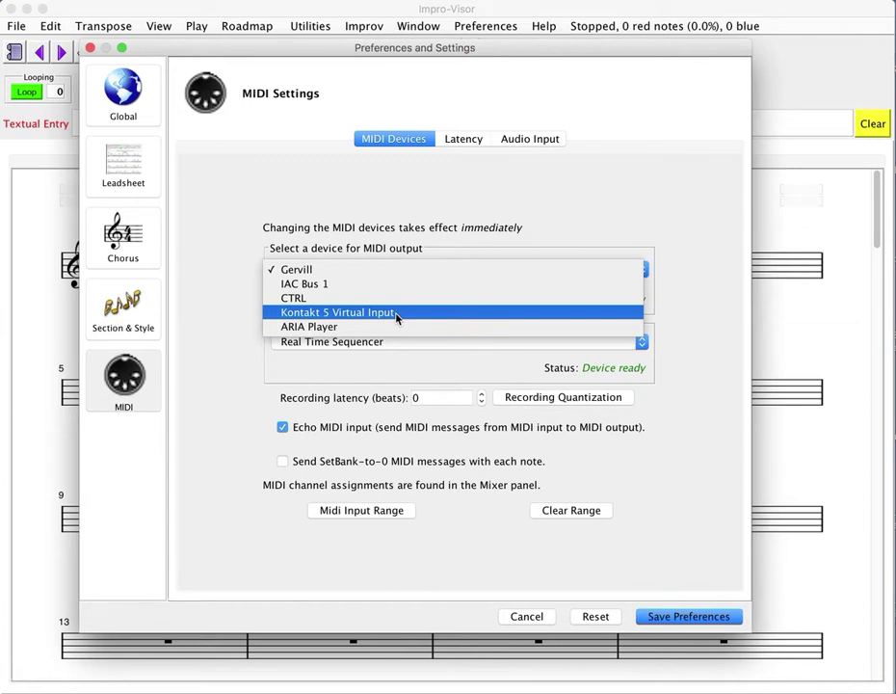
left_click(395, 314)
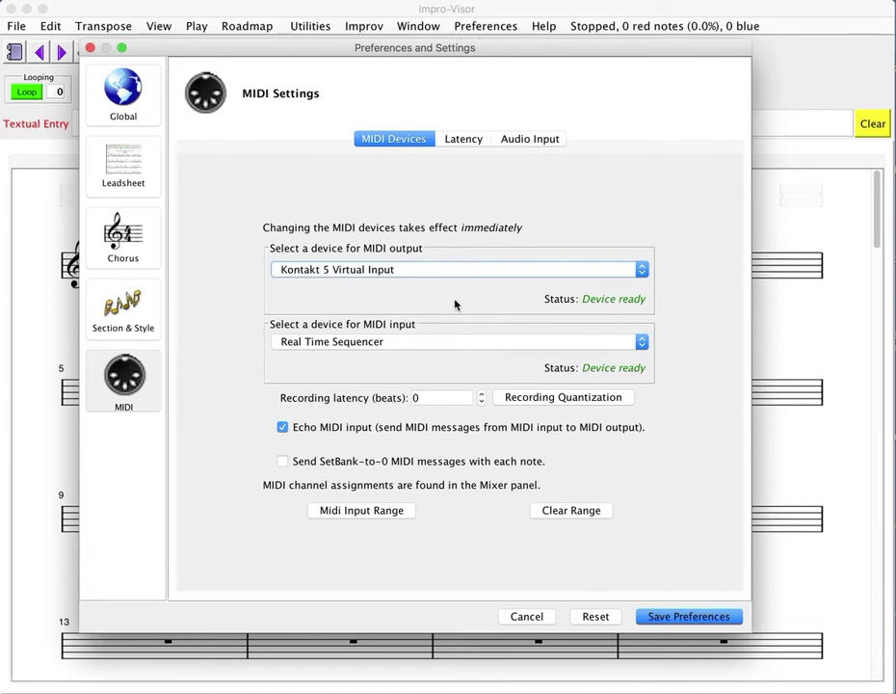
left_click(401, 344)
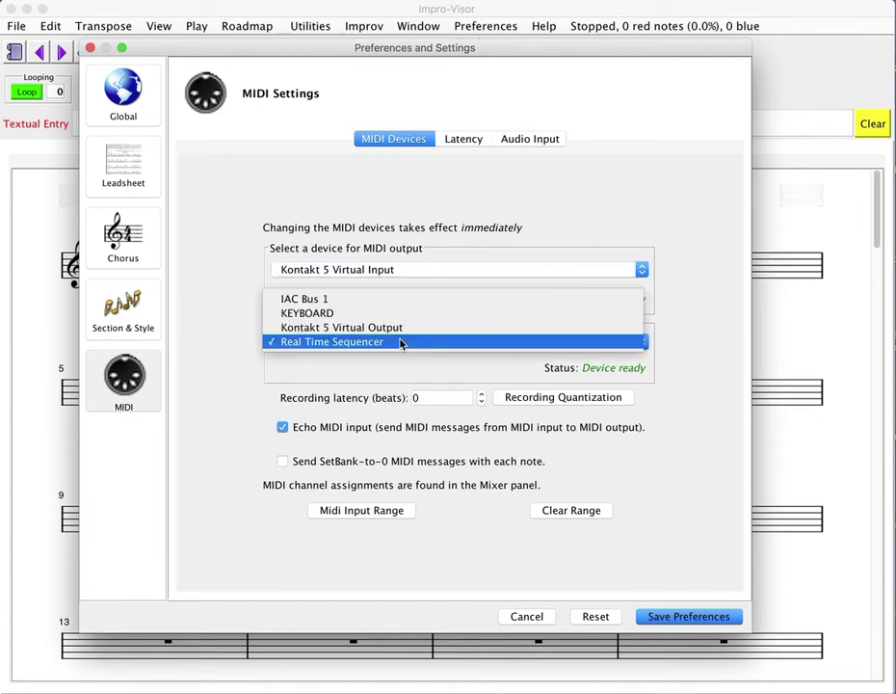
left_click(353, 317)
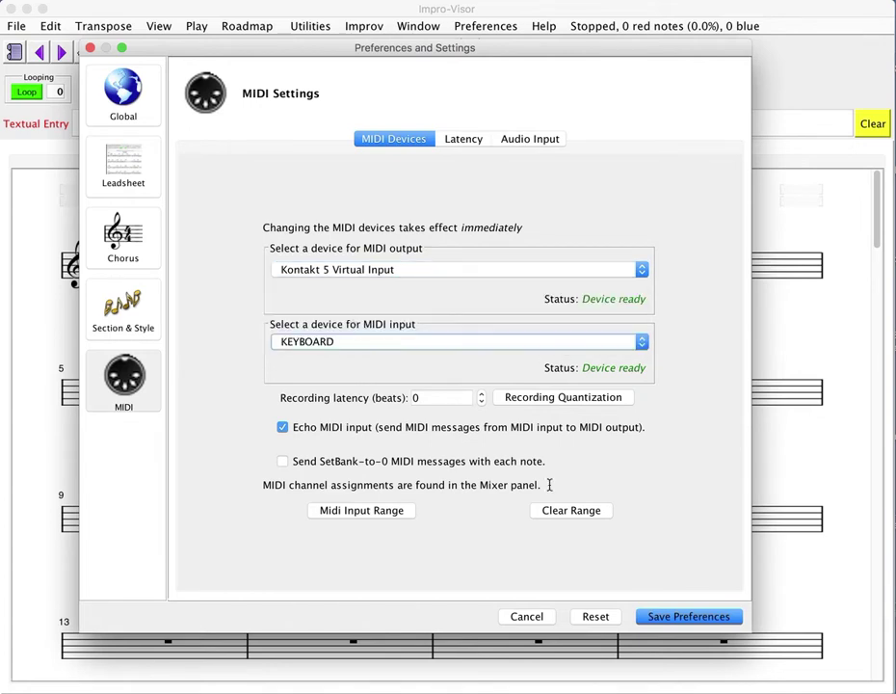
left_click(668, 617)
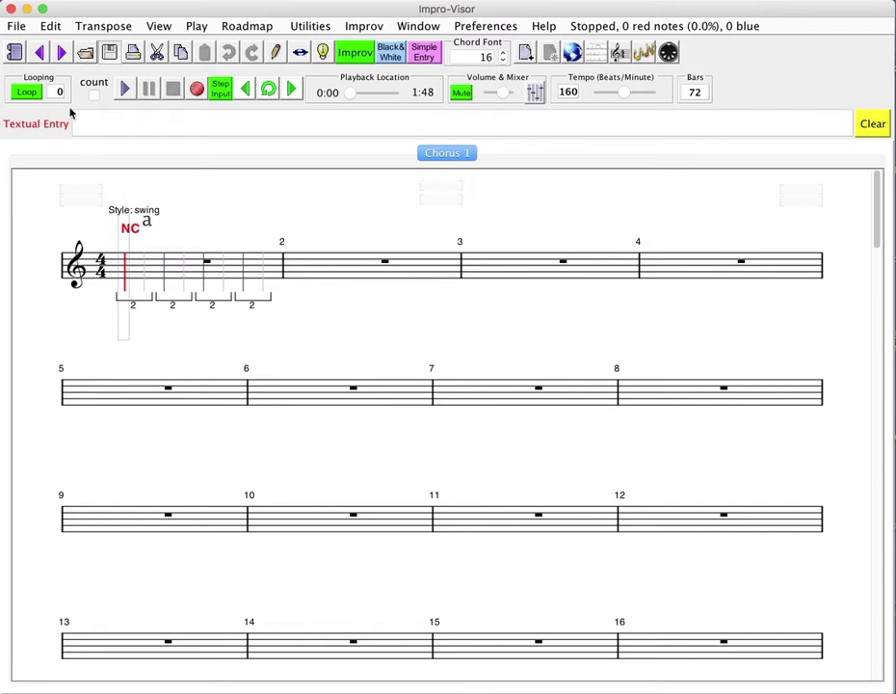
Step: Open the _tutorial.ls leadsheet (12-Bar Blues), discarding changes to the current leadsheet
left_click(17, 26)
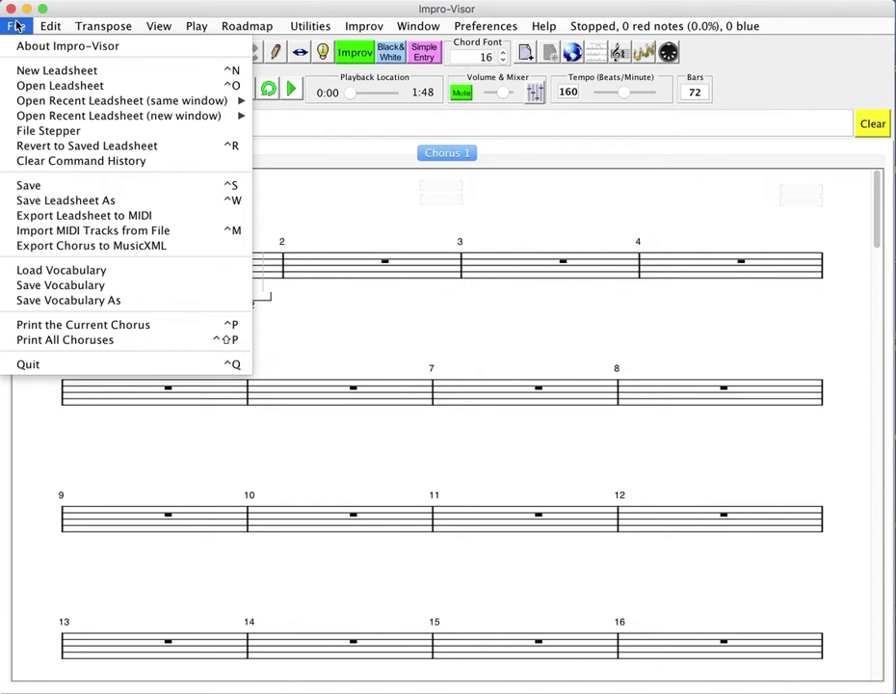
left_click(21, 86)
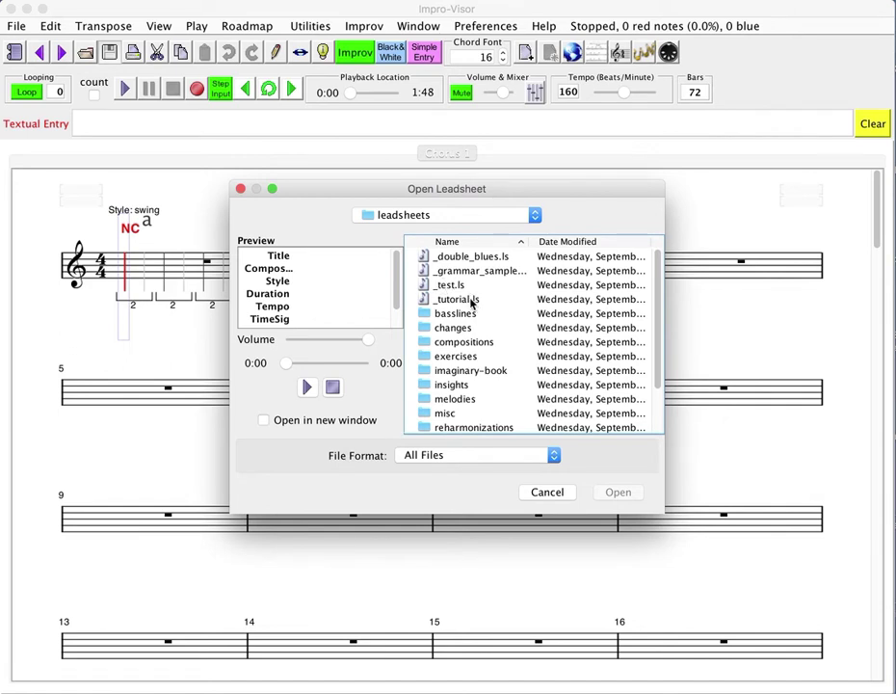
double_click(471, 300)
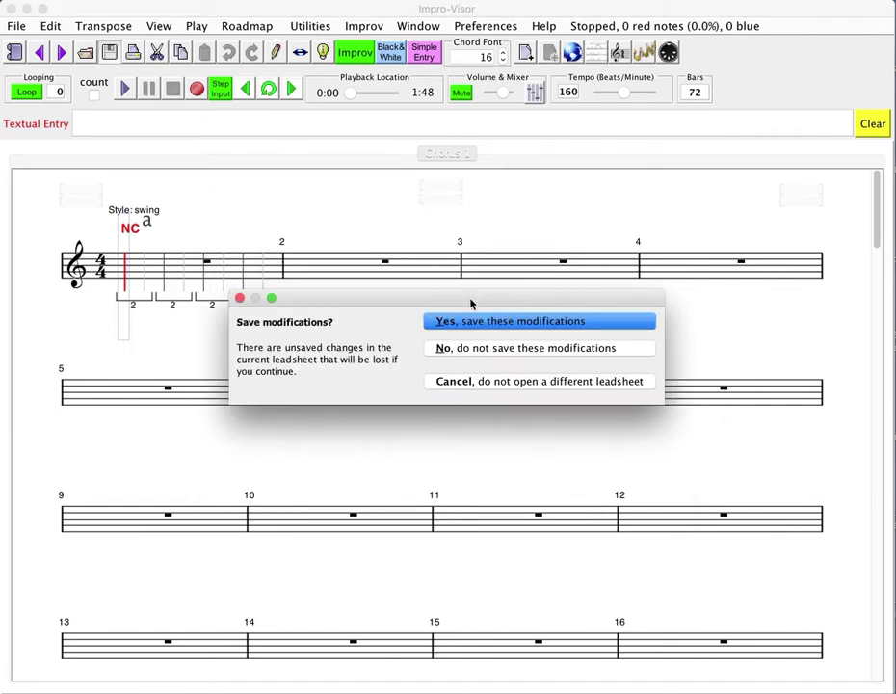
left_click(461, 349)
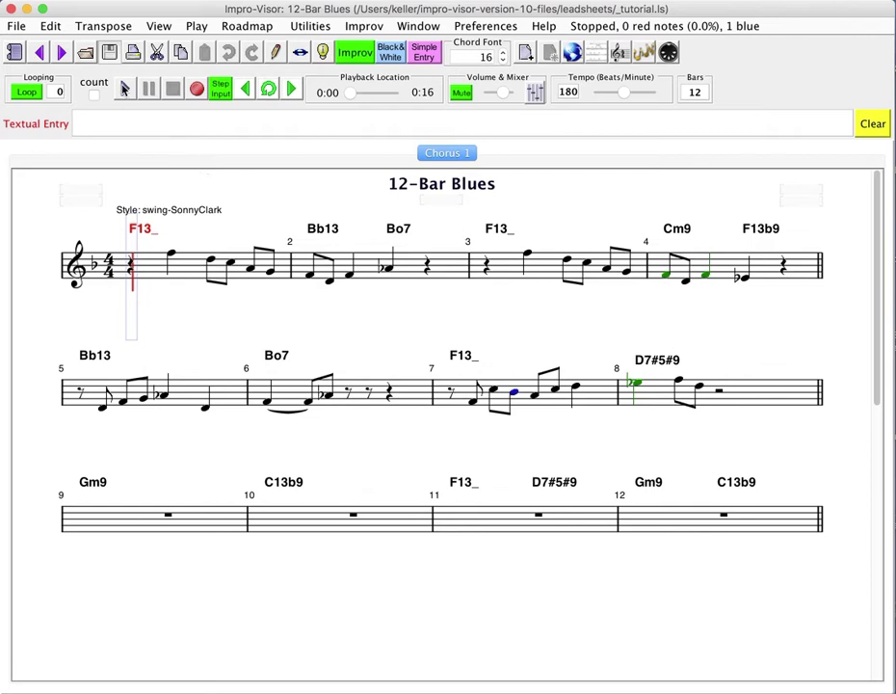
left_click(125, 88)
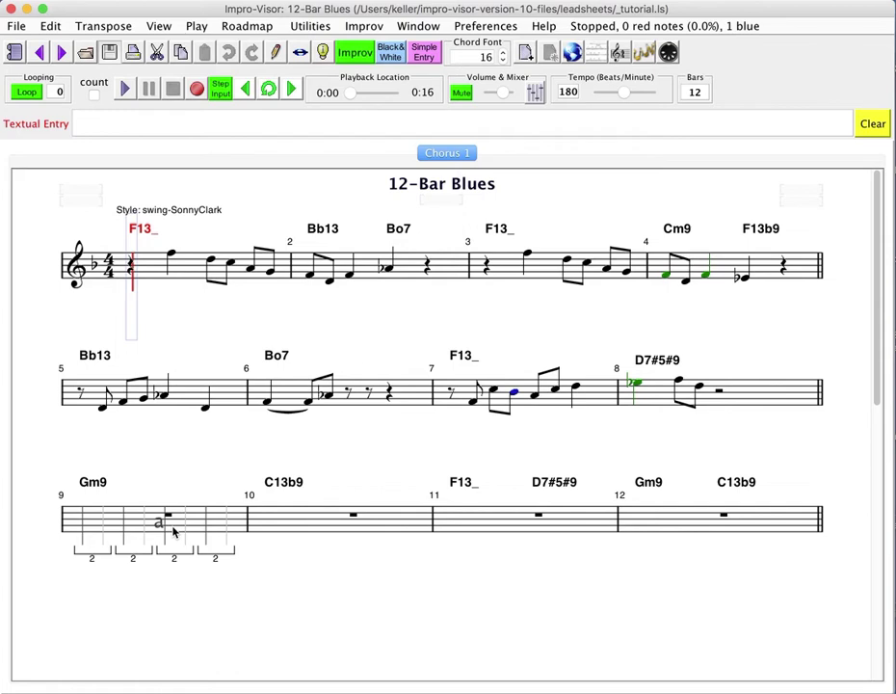
Step: Enter the opening notes of bar 9 over Gm9, deleting a misplaced first note
left_click(92, 569)
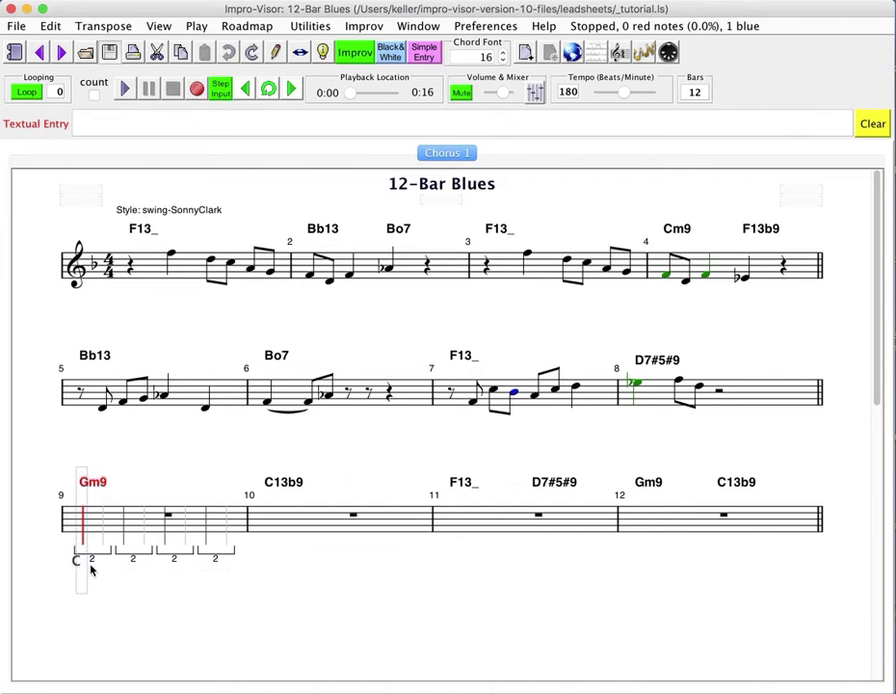
key("Delete")
left_click(104, 535)
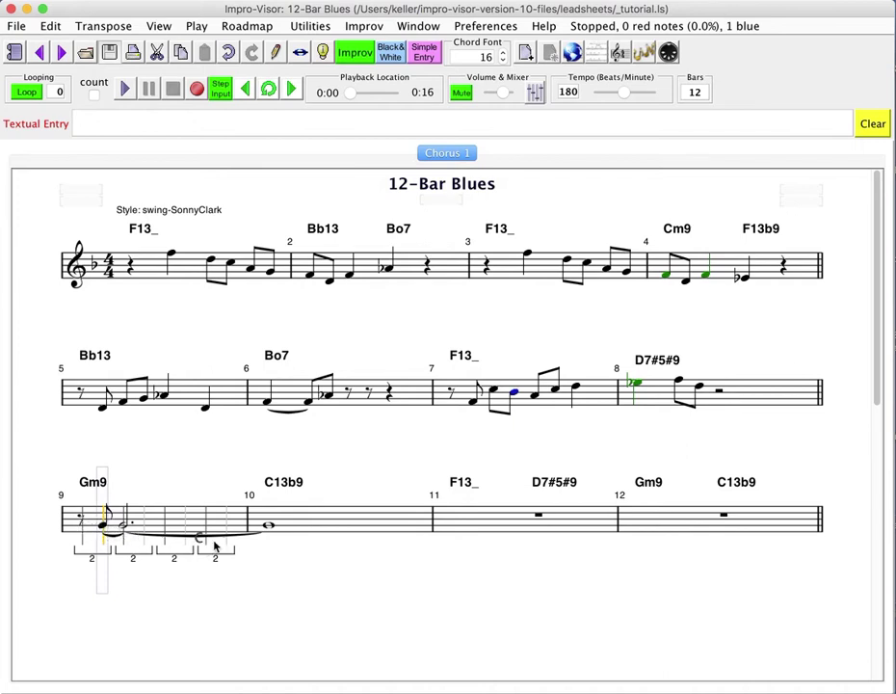
left_click(123, 527)
left_click(126, 531)
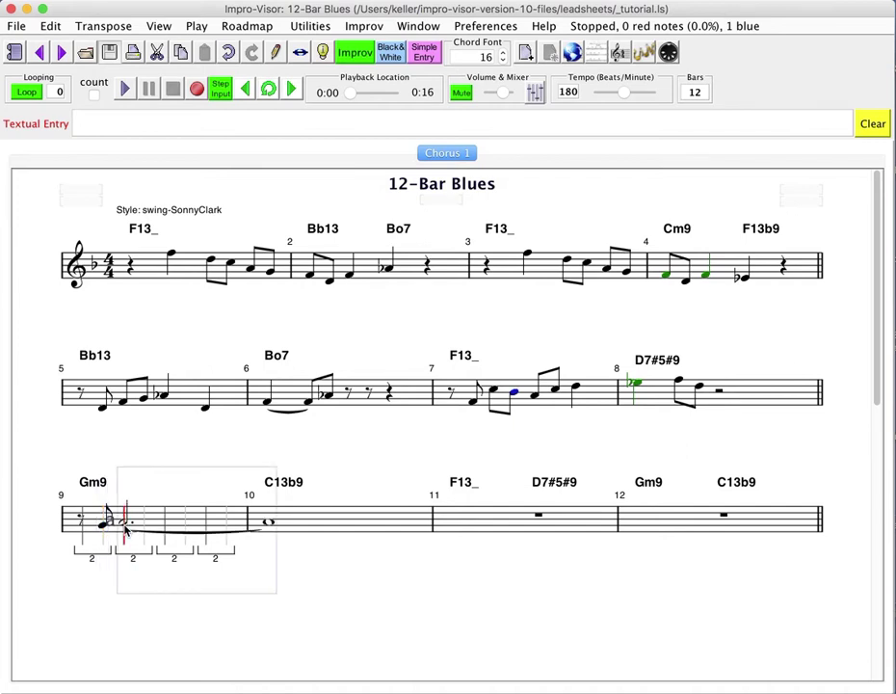
Step: Add eighth notes across the rest of bar 9, lowering one from D to C and ending on Bb
left_click(144, 528)
left_click(166, 518)
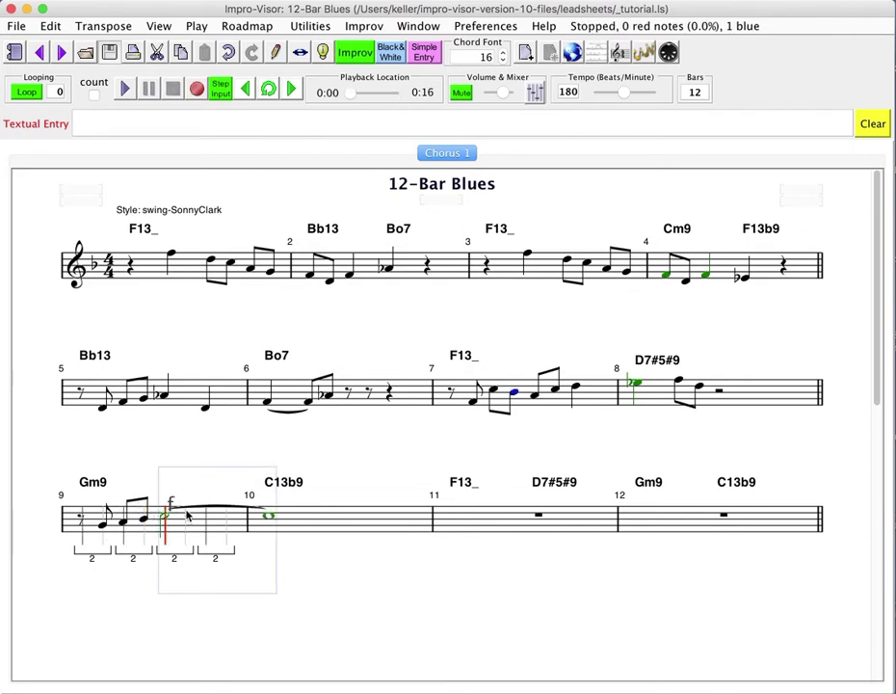
left_click(187, 507)
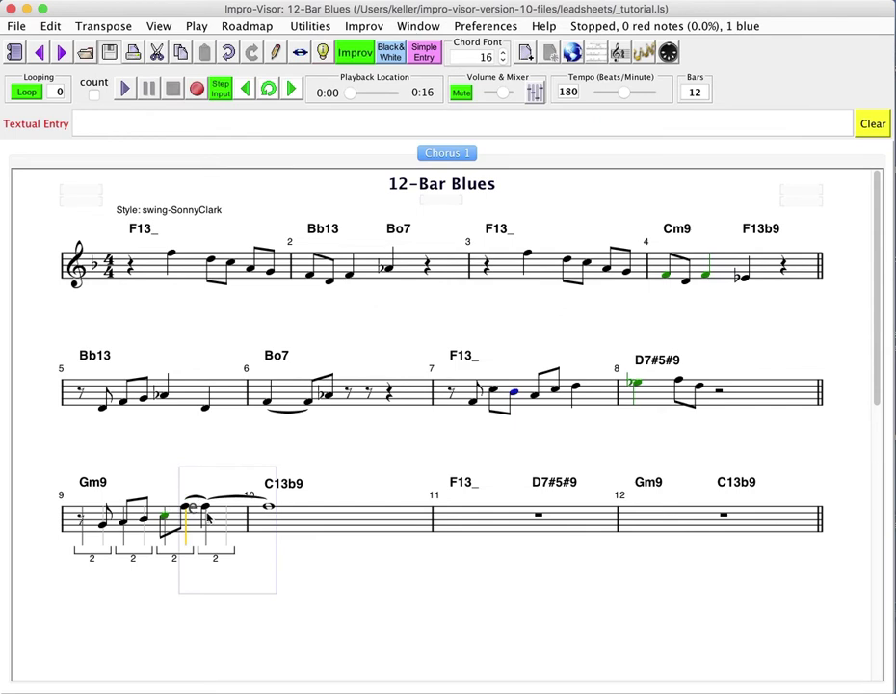
left_click(207, 510)
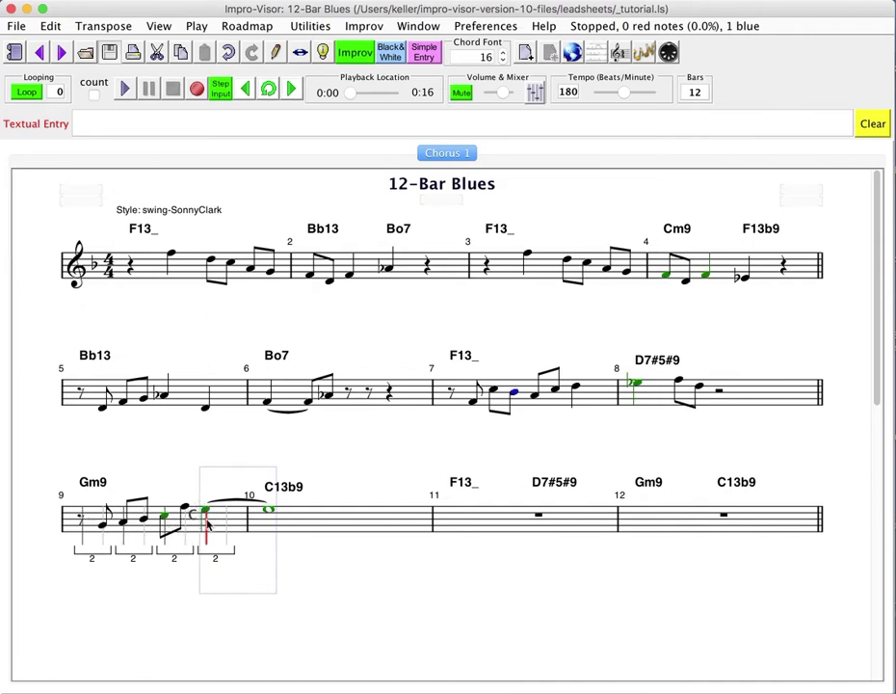
left_click(207, 525)
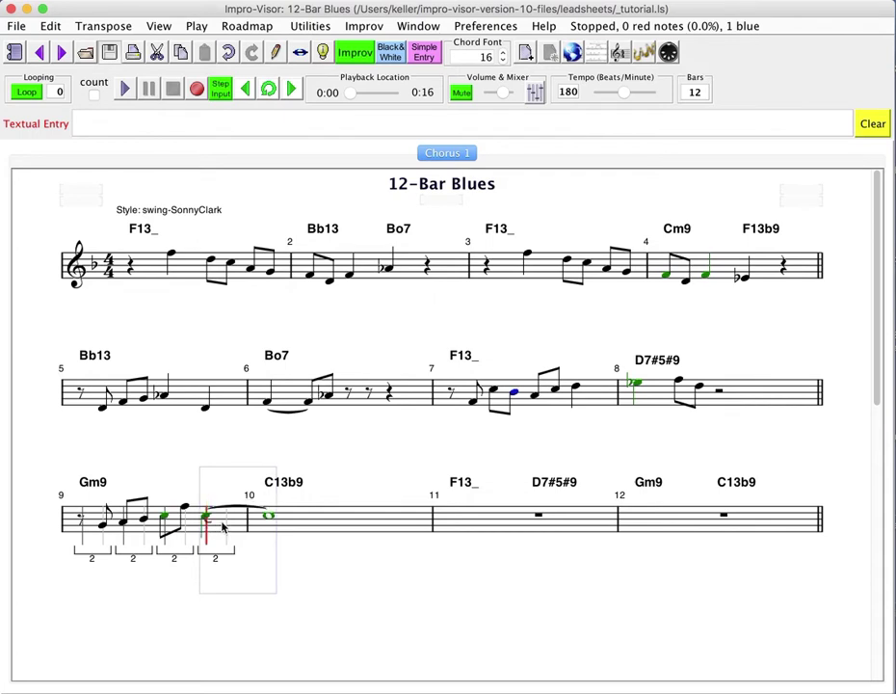
left_click(224, 526)
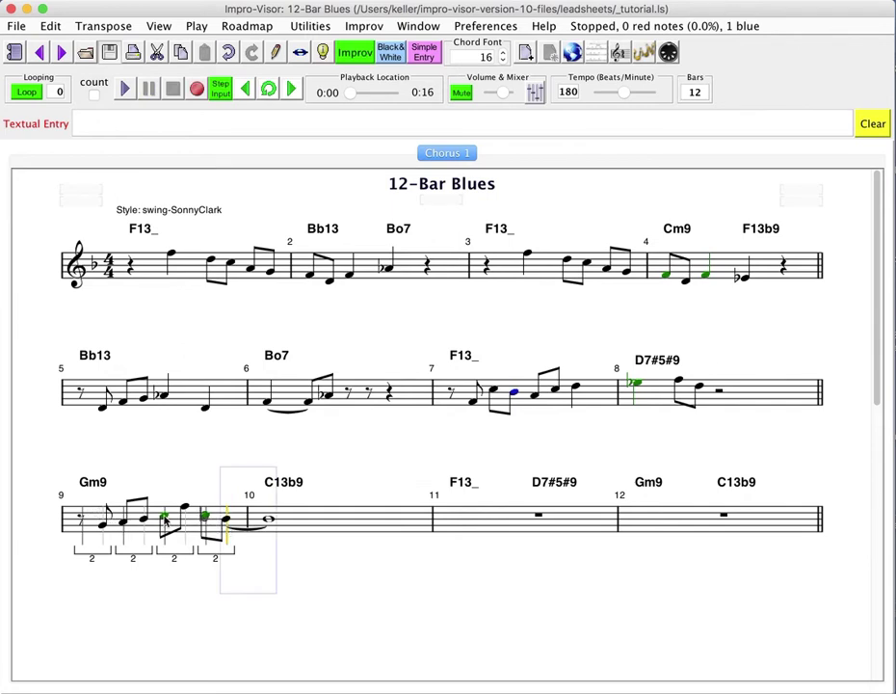
left_click(83, 537, "shift")
key("Return")
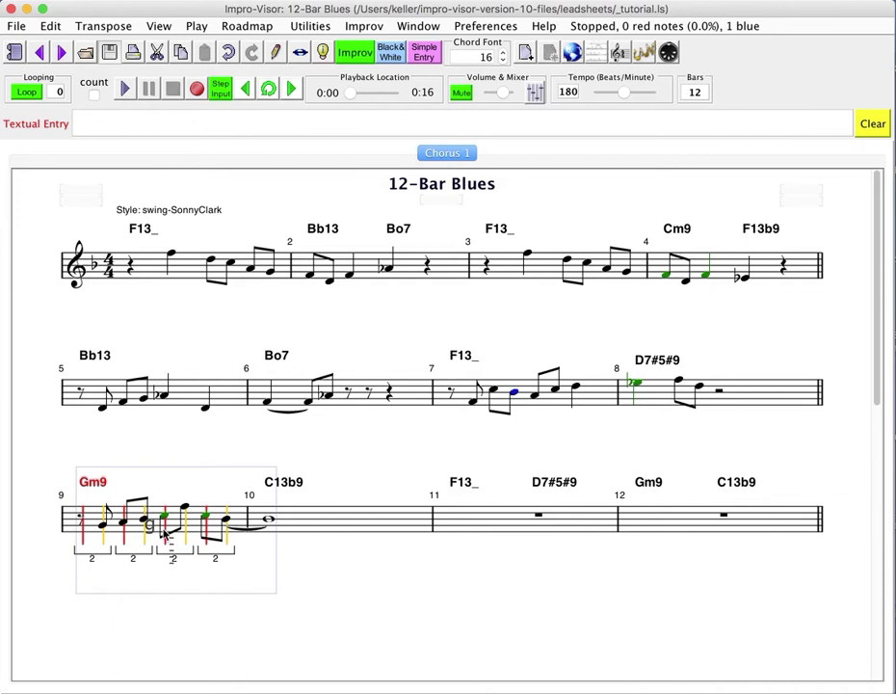
left_click(164, 533)
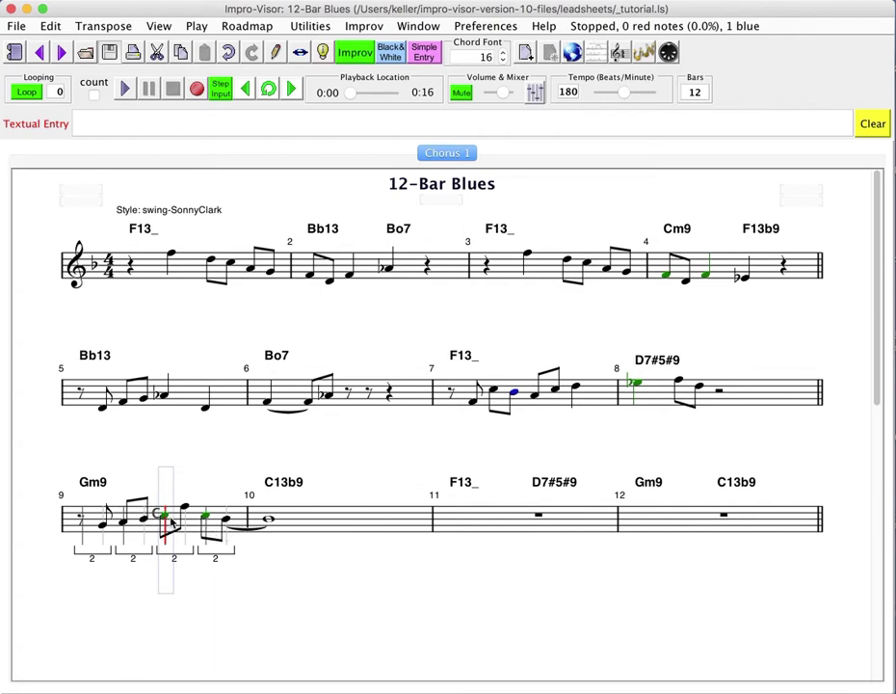
left_click(225, 521, "shift")
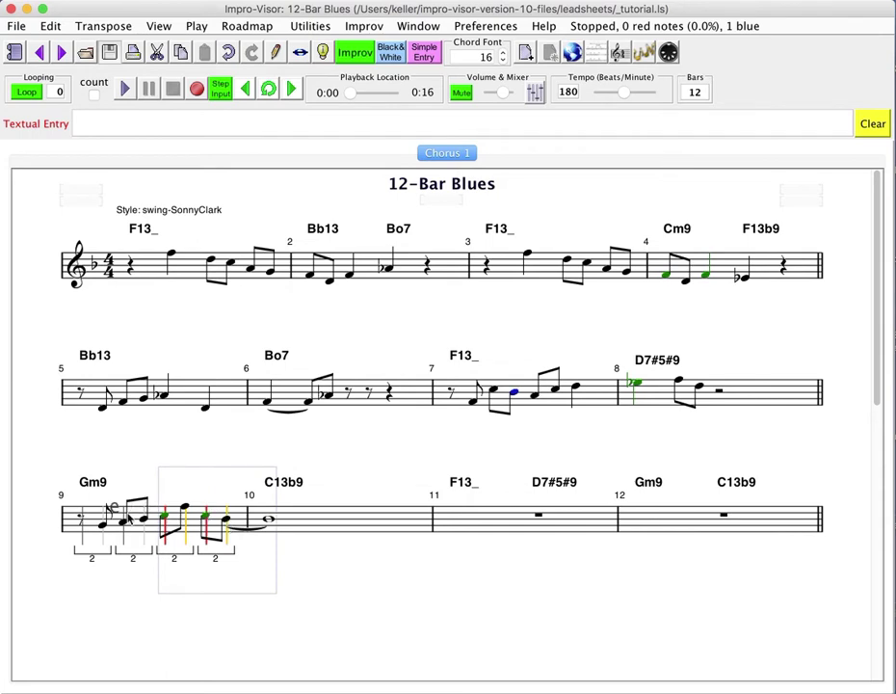
left_click(122, 525, "shift")
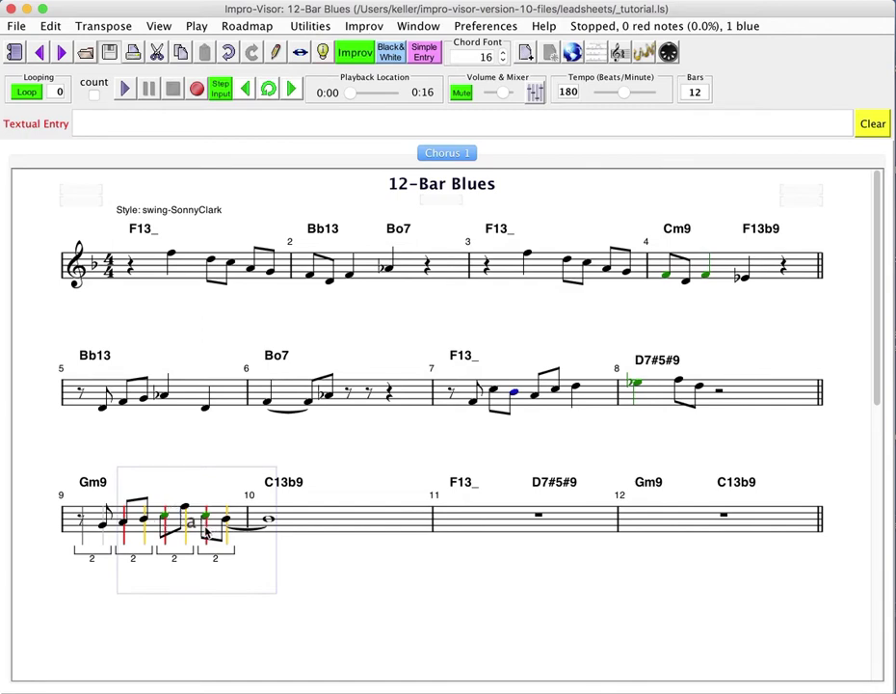
left_click(205, 528)
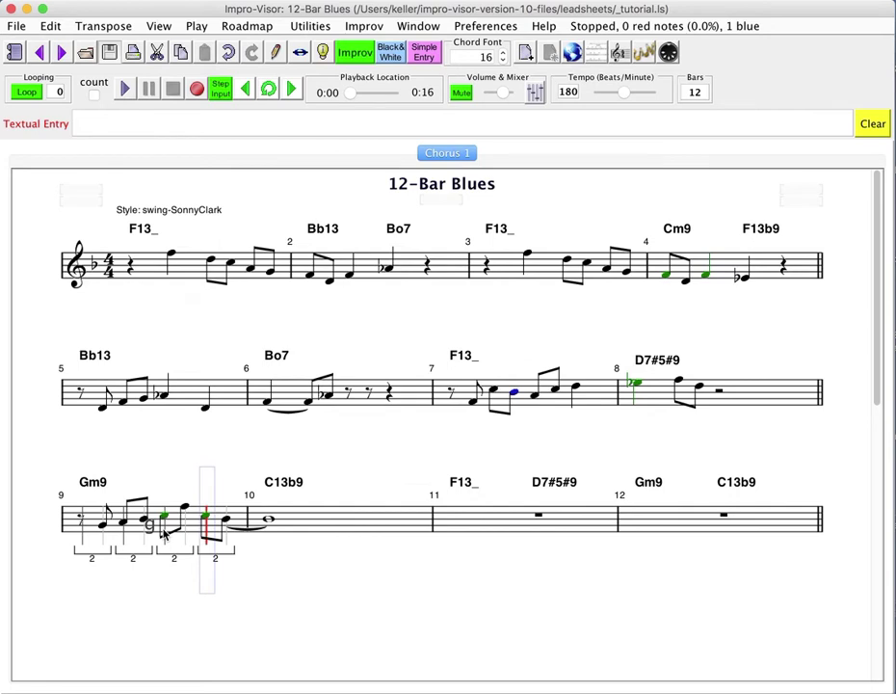
left_click(163, 533, "shift")
left_click(163, 533)
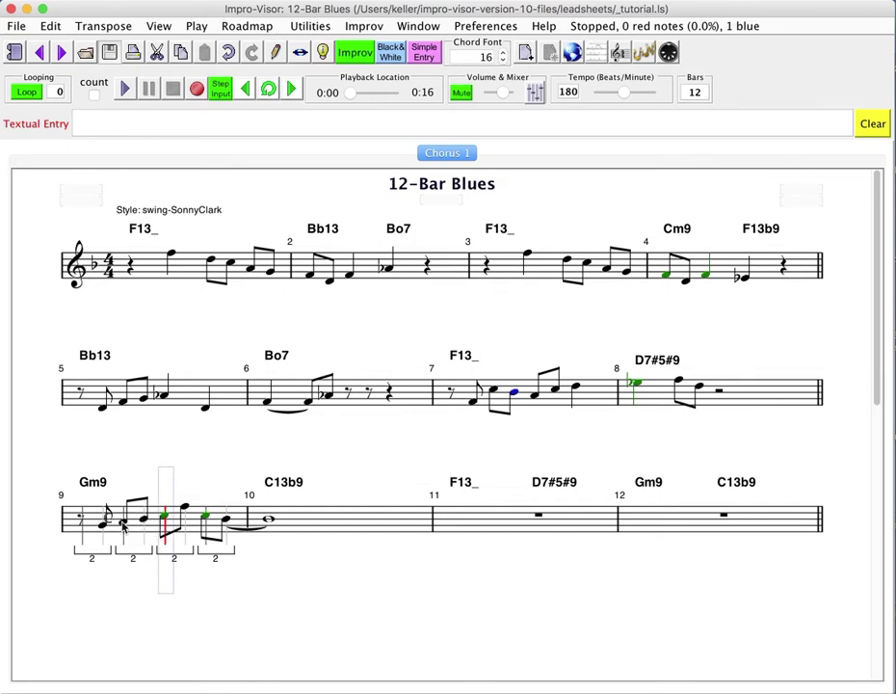
left_click(123, 525)
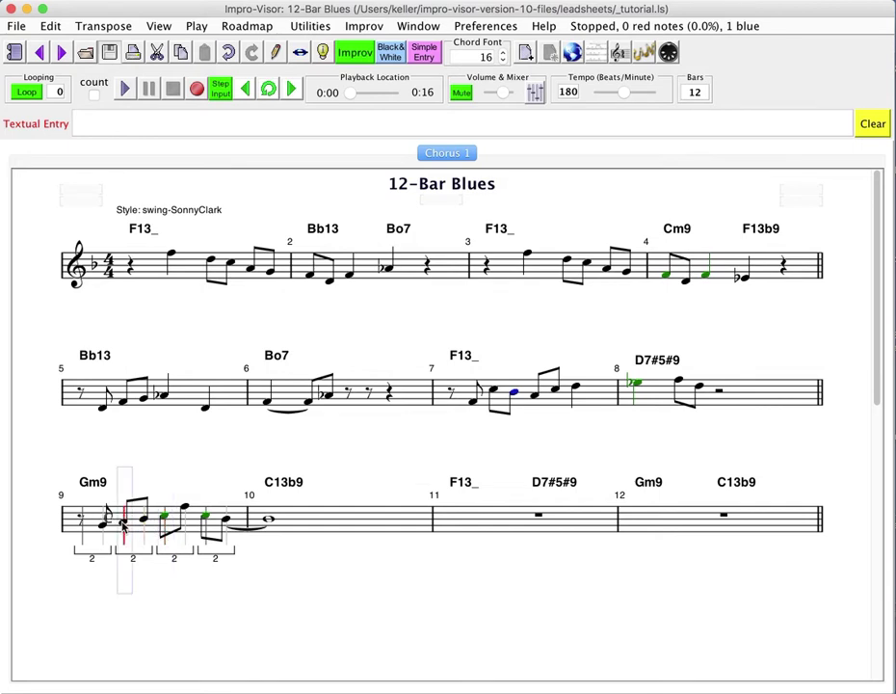
left_click(228, 525)
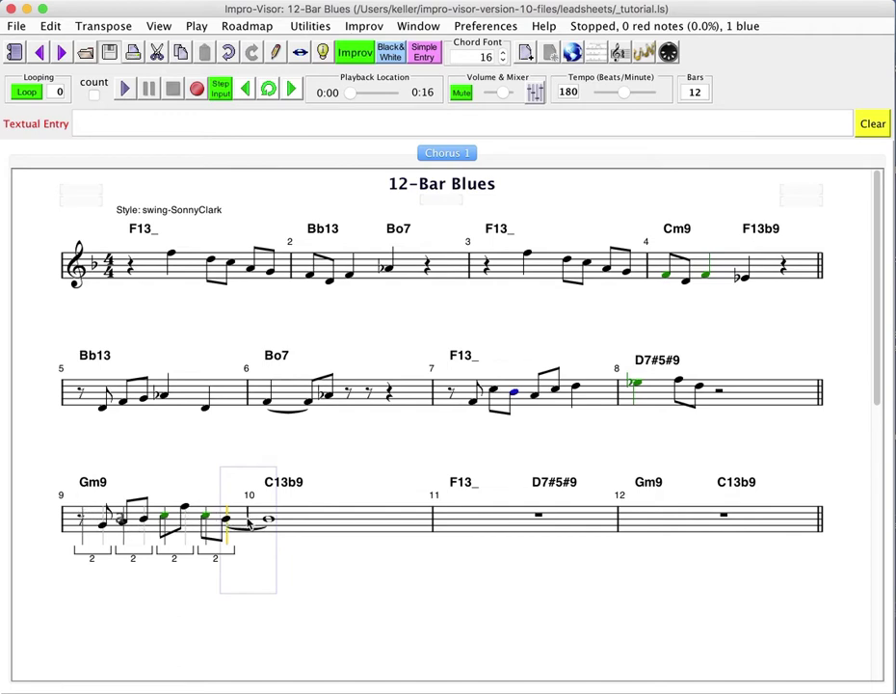
left_click(83, 536, "shift")
key("Return")
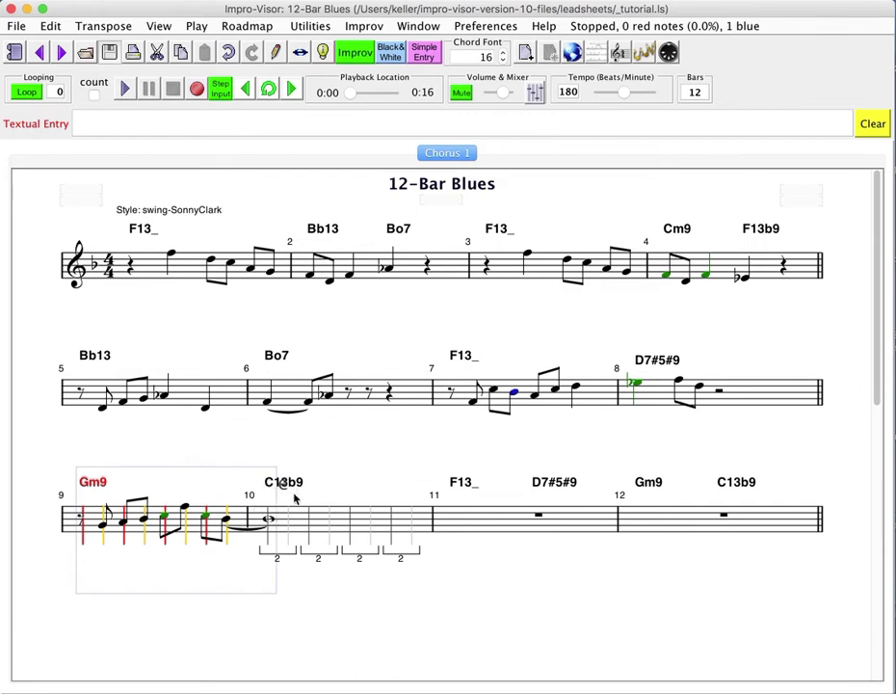
left_click(269, 517, "shift")
left_click(269, 518)
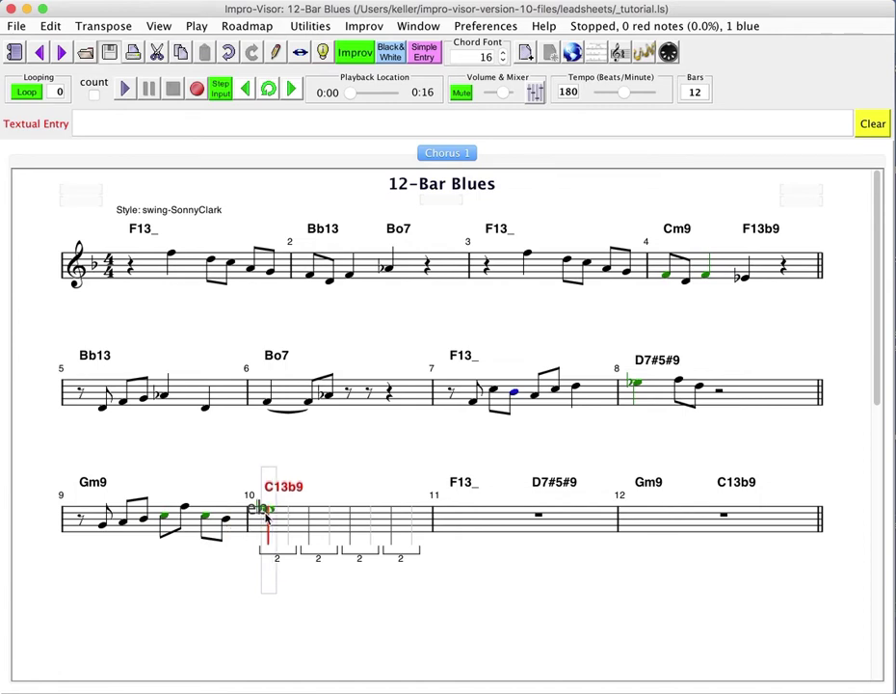
key("Return")
left_click(269, 517)
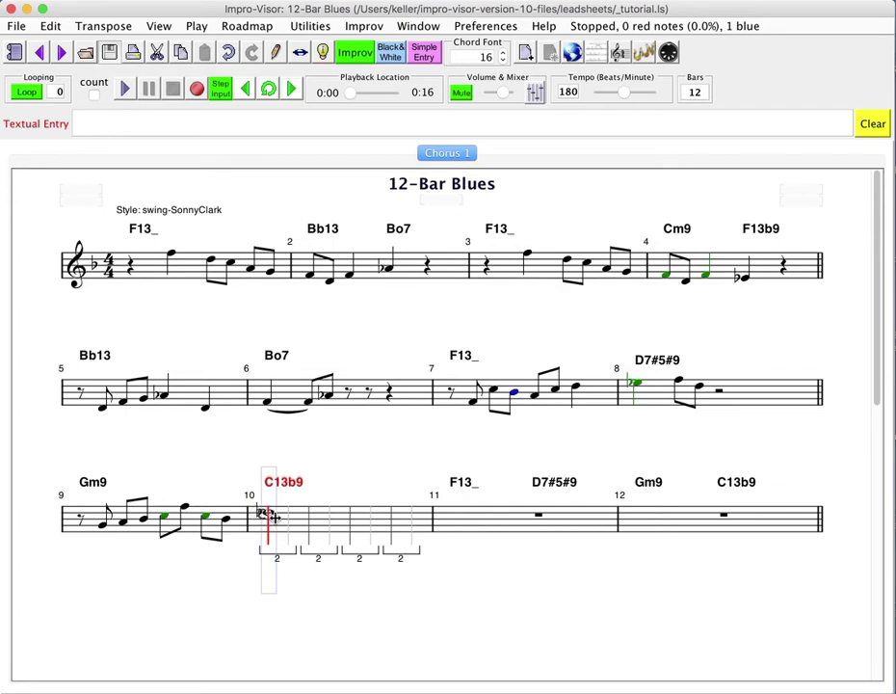
Step: Try Db and other pitches for bar 10's first note, then restore the note tied from bar 9
left_click(278, 520)
left_click(283, 513)
key("Up")
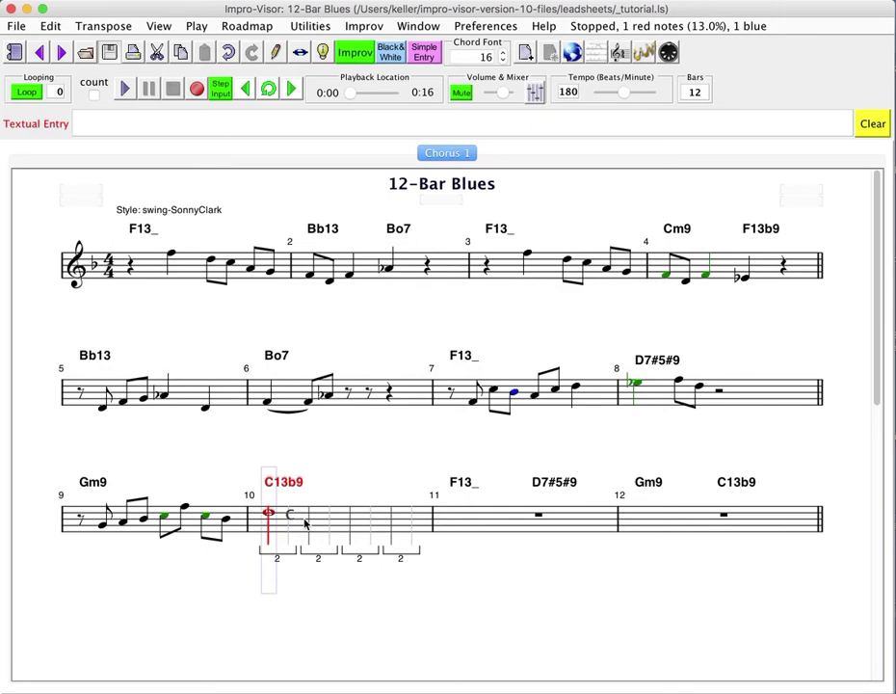
key("Down")
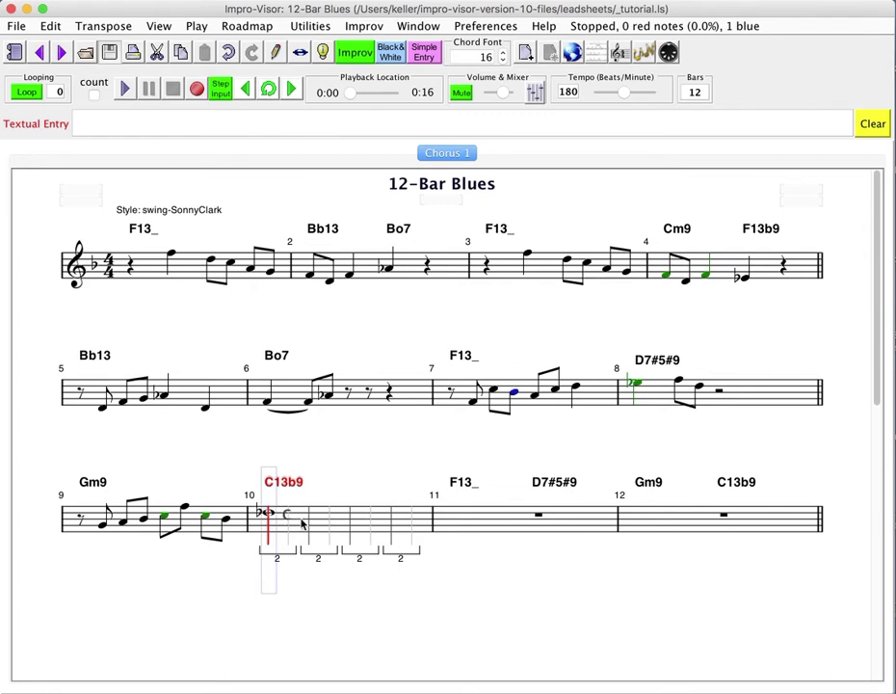
key("Up")
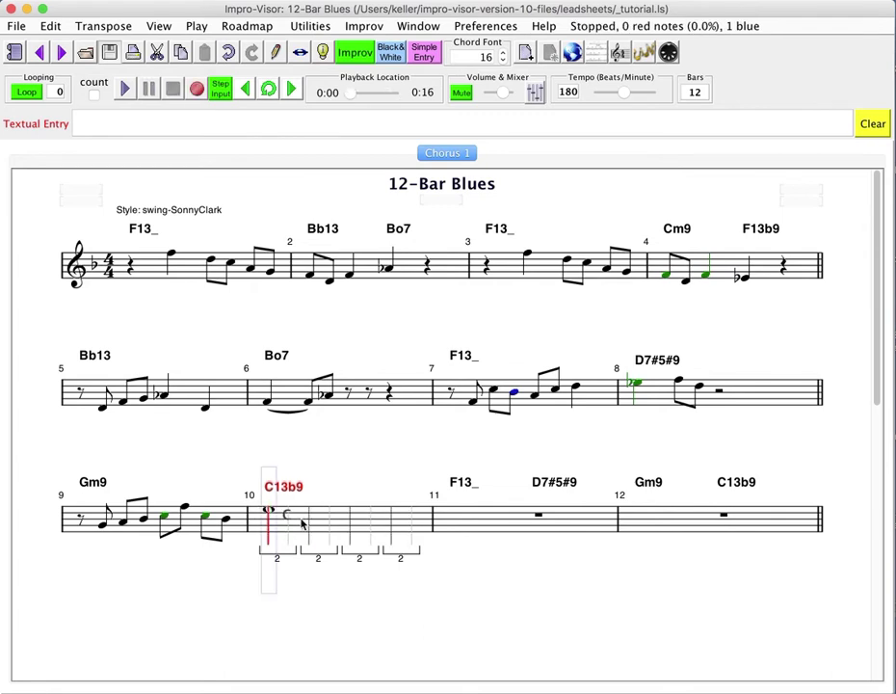
key("Up")
left_click(268, 521)
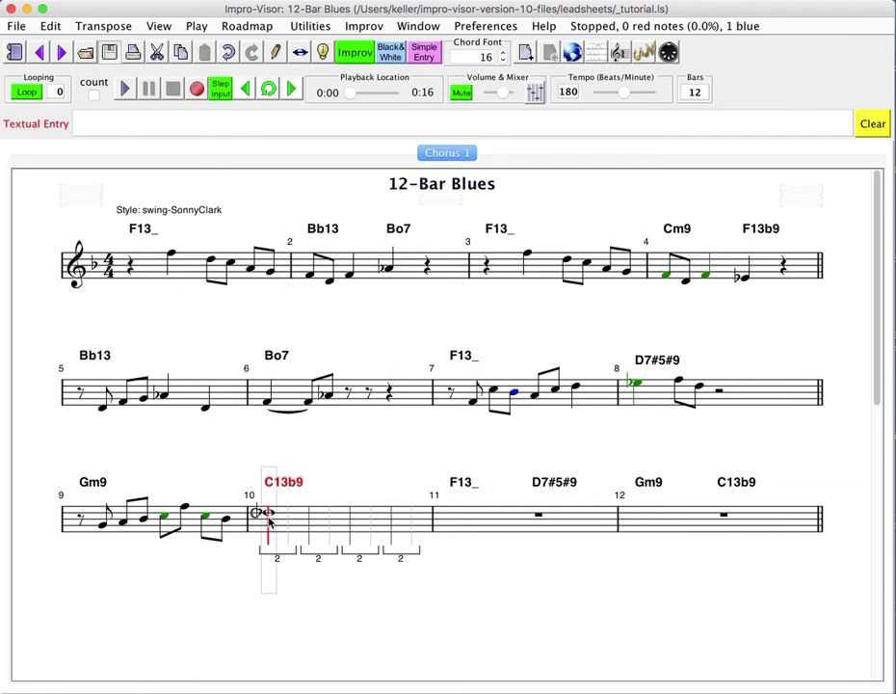
left_click(269, 521)
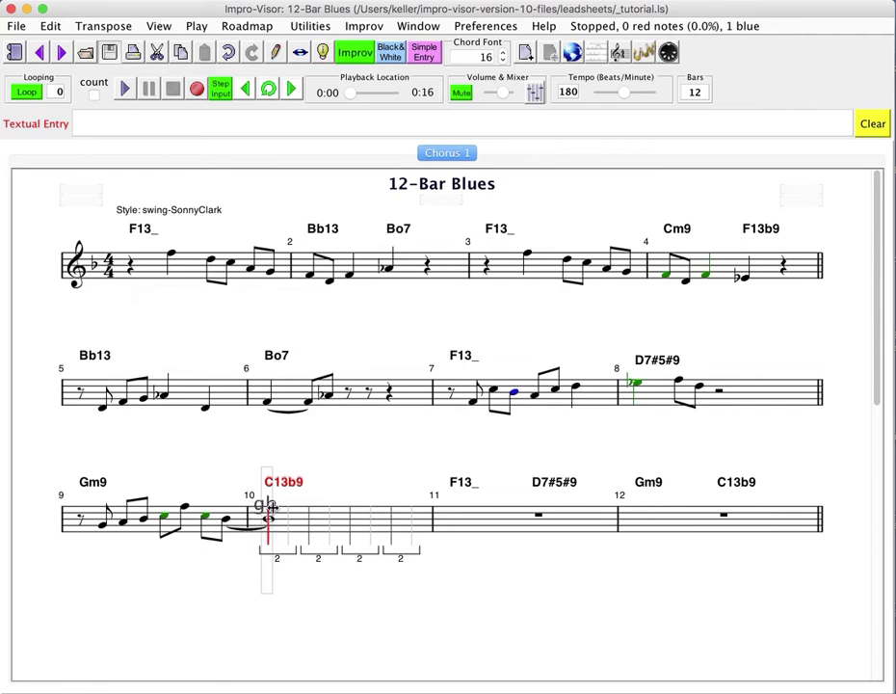
Step: Replace bar 10's tied opening note with a single flatted note using the arrow keys
left_click(301, 496)
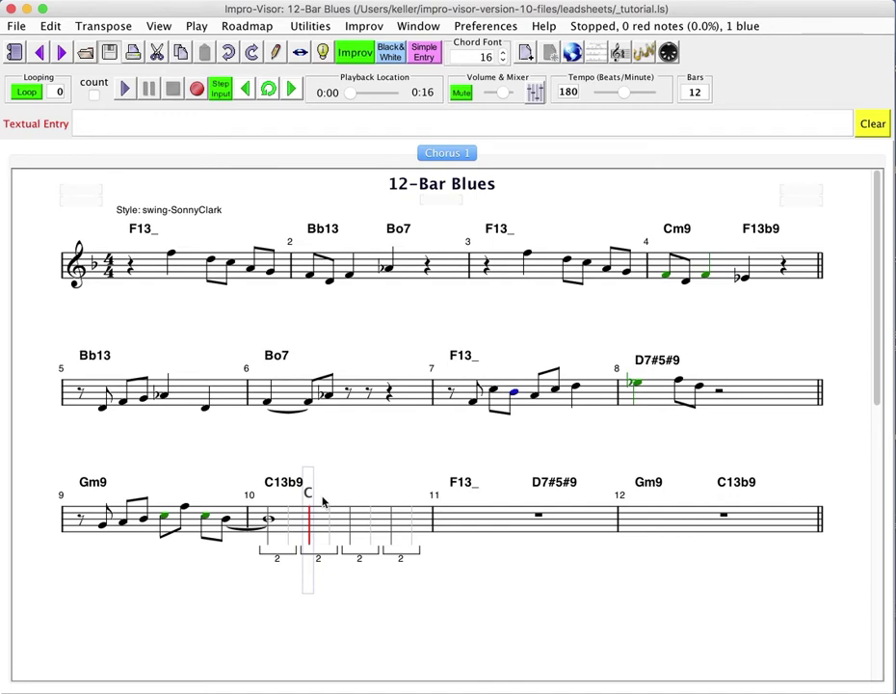
key("Delete")
key("super+z")
key("Down")
key("Down")
key("Down")
key("Down")
key("Up")
key("Up")
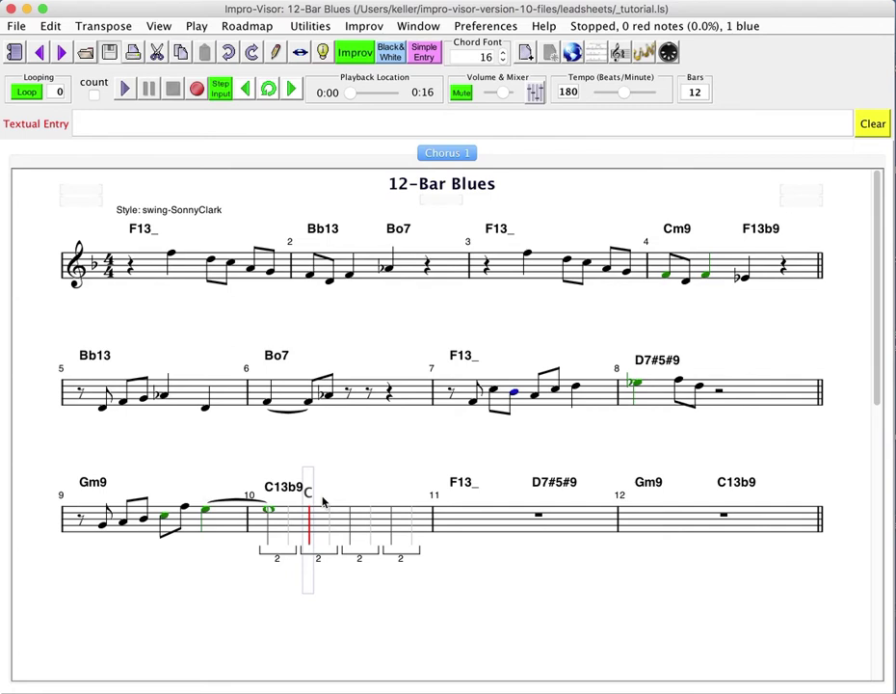
key("Down")
key("Down")
key("Up")
key("Down")
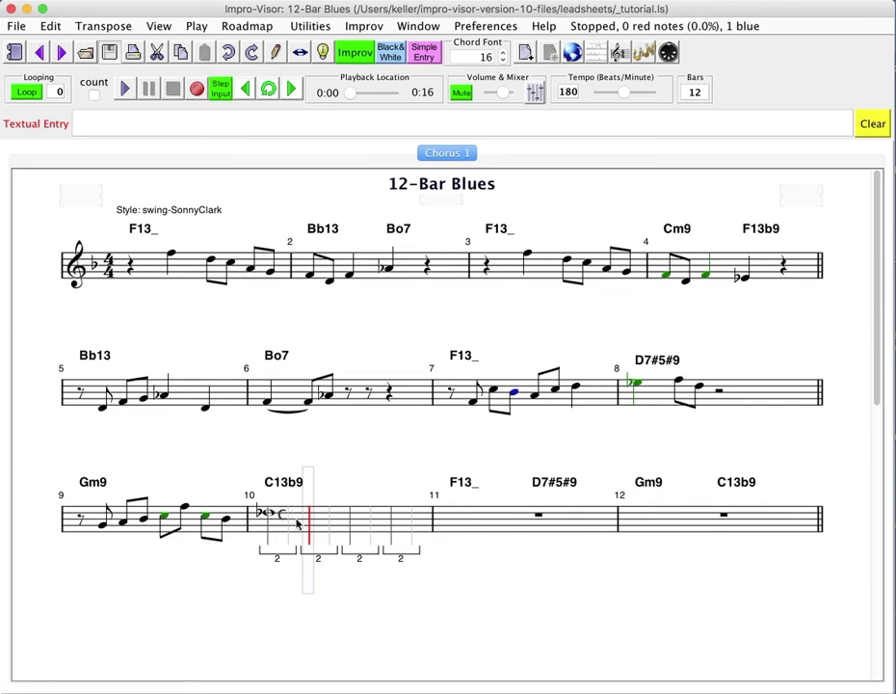
Step: Enter eighth notes across bar 10, starting with an Eb
left_click(292, 518)
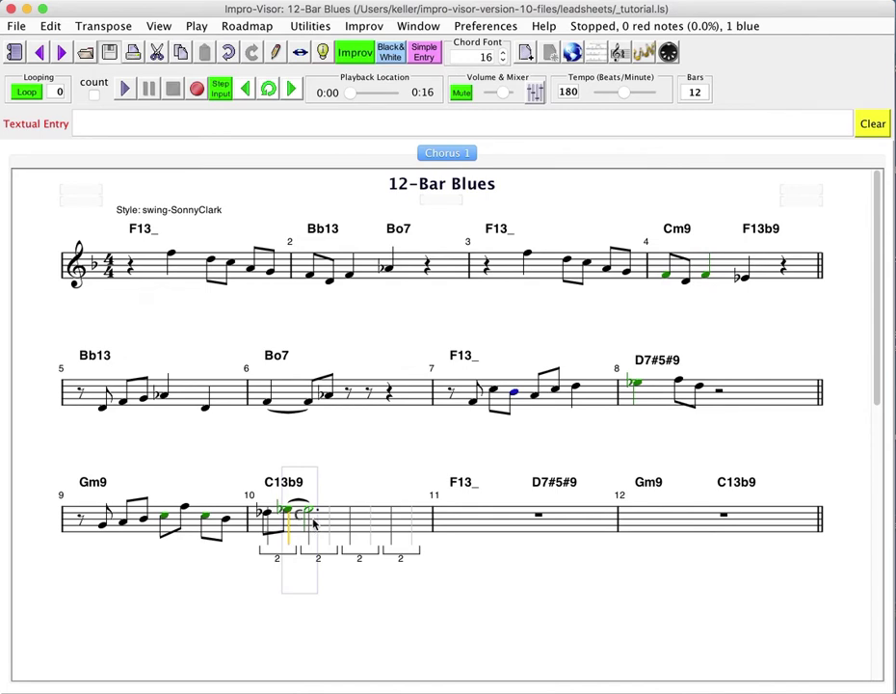
left_click(315, 524)
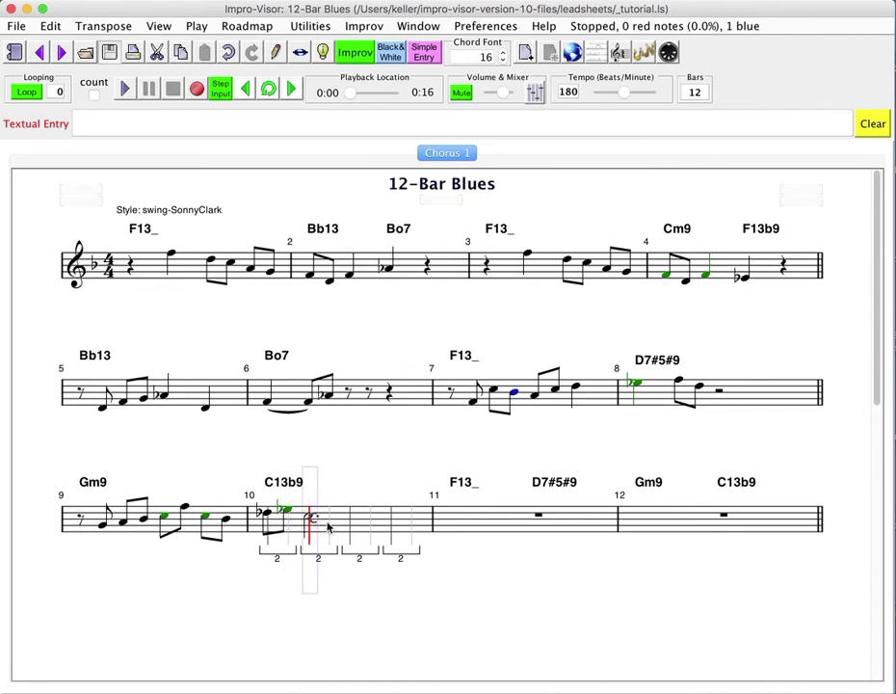
left_click(329, 526)
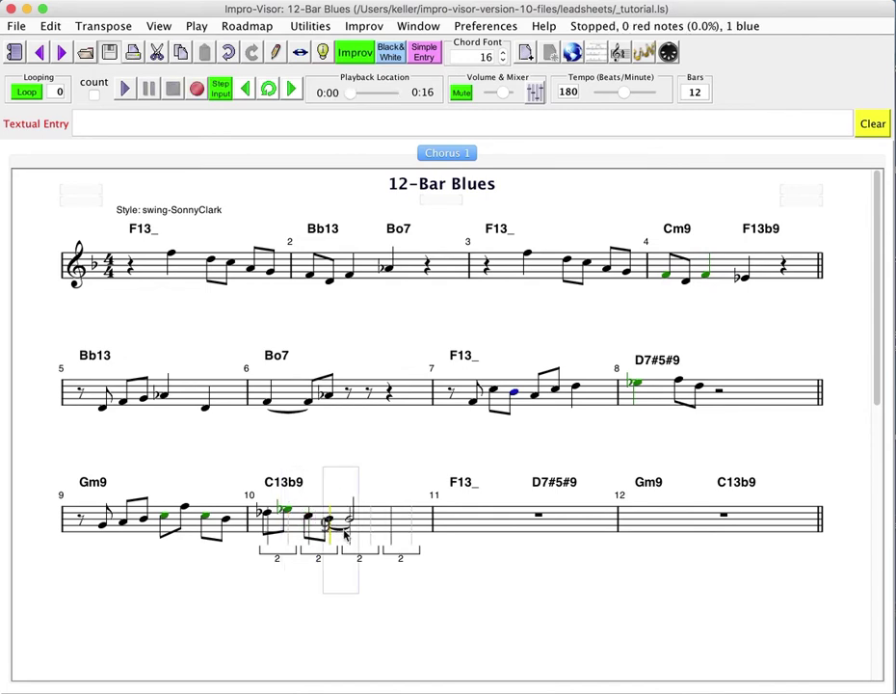
left_click(353, 527)
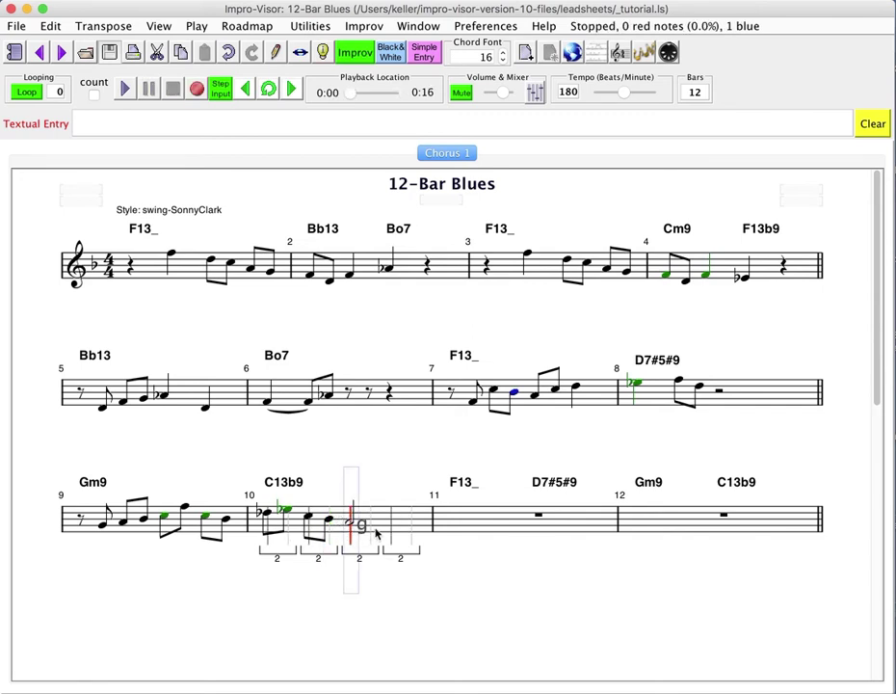
left_click(376, 533)
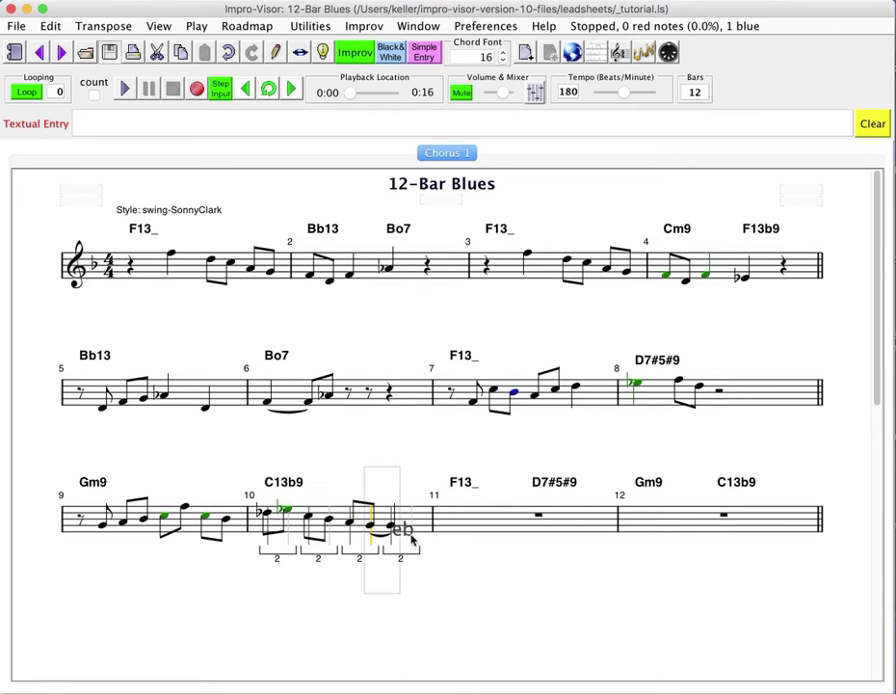
left_click(411, 541)
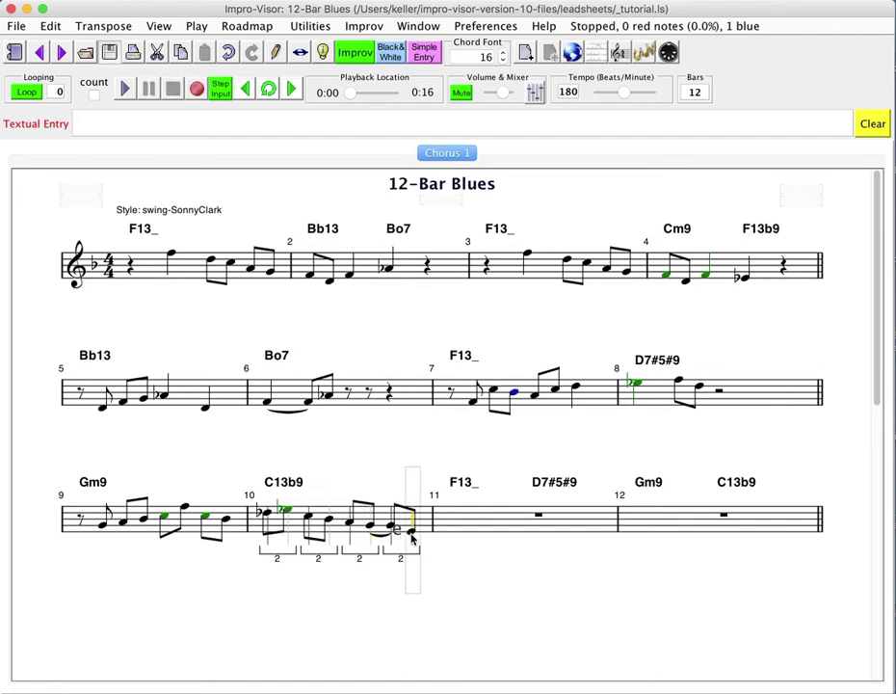
Step: Fill bar 11 with eighth notes, clearing a tied note into bar 12 with r
left_click(449, 536)
left_click(474, 528)
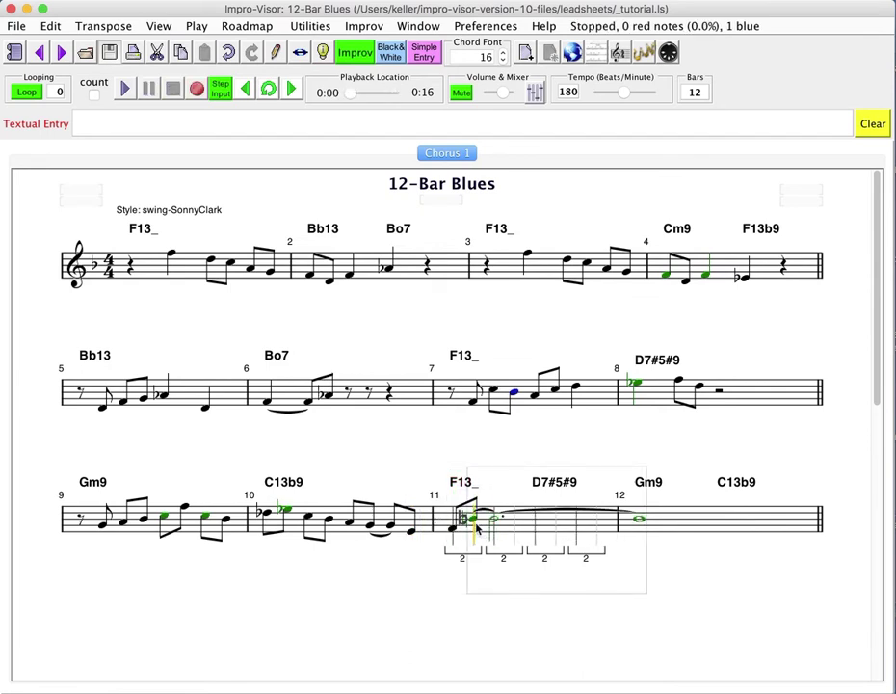
left_click(476, 528)
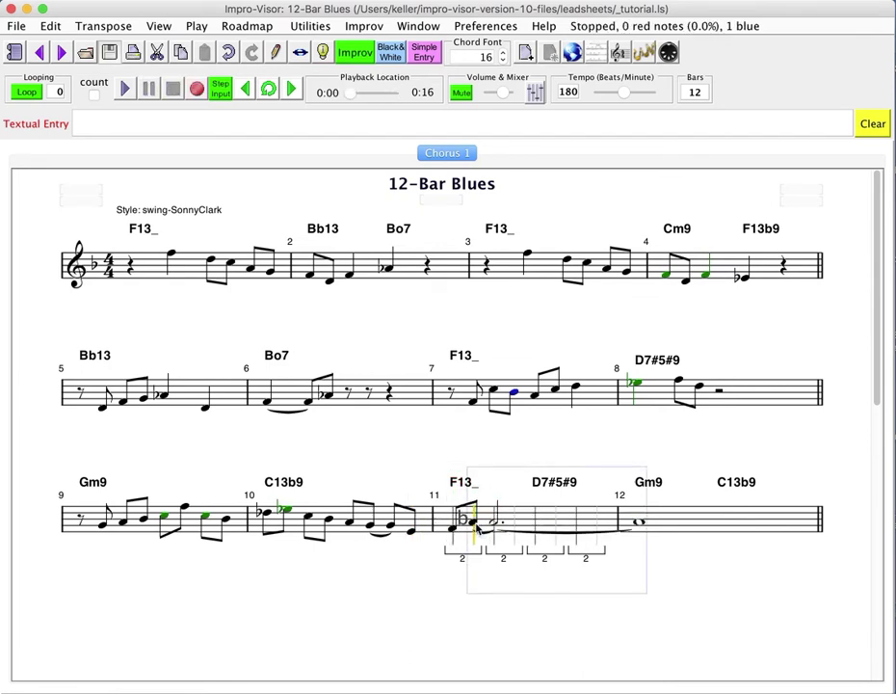
left_click(492, 523)
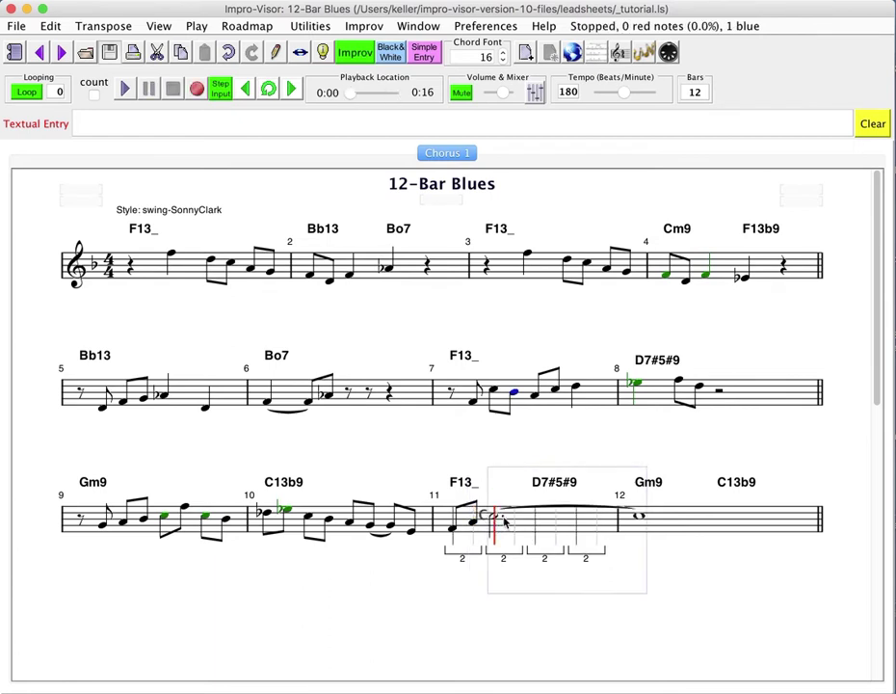
left_click(513, 521)
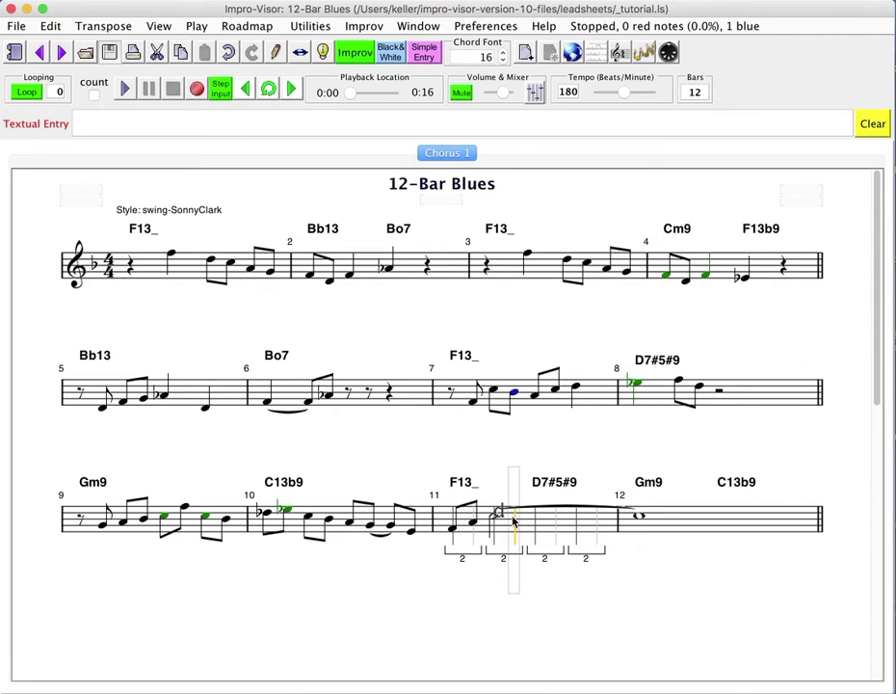
key("r")
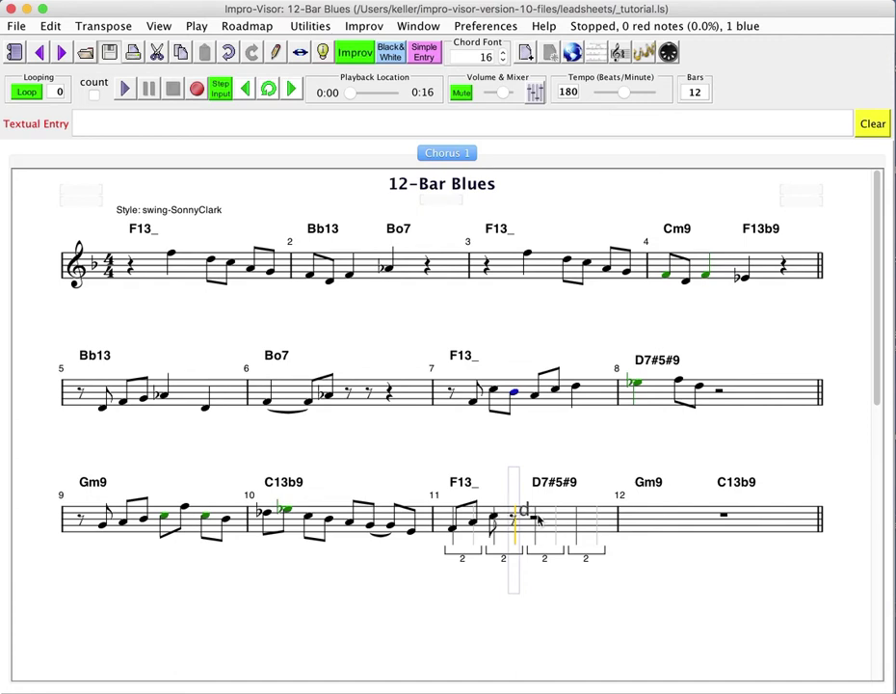
left_click(536, 510)
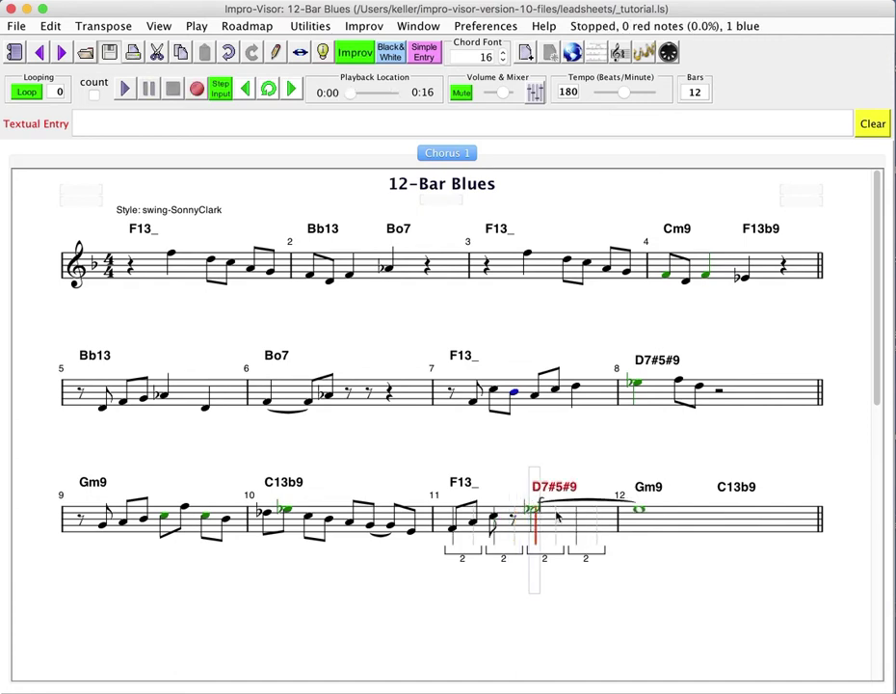
left_click(556, 515)
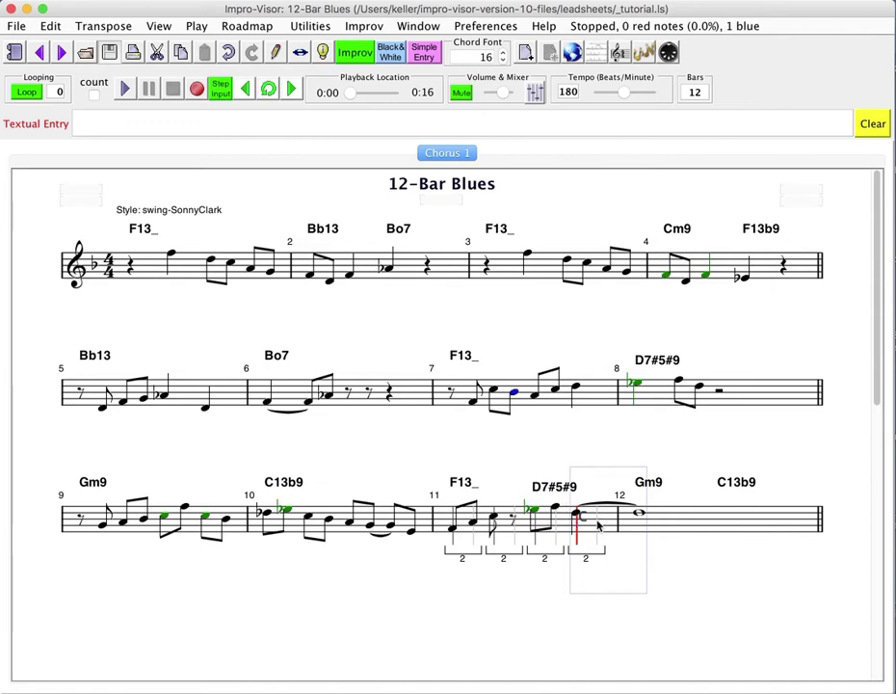
left_click(593, 517)
Step: Enter four closing notes across bar 12 under C13b9
left_click(635, 521)
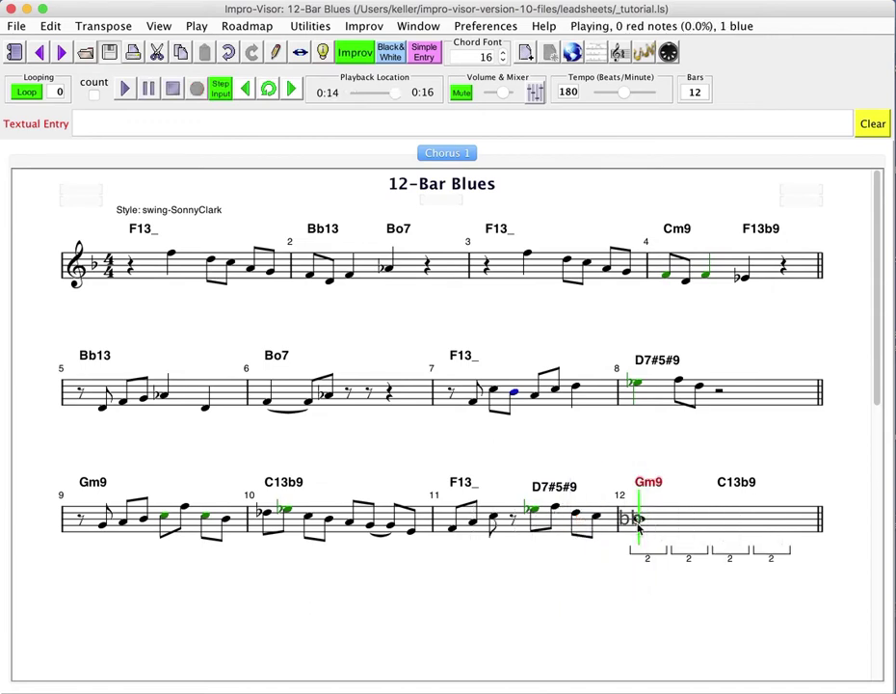
left_click(701, 533)
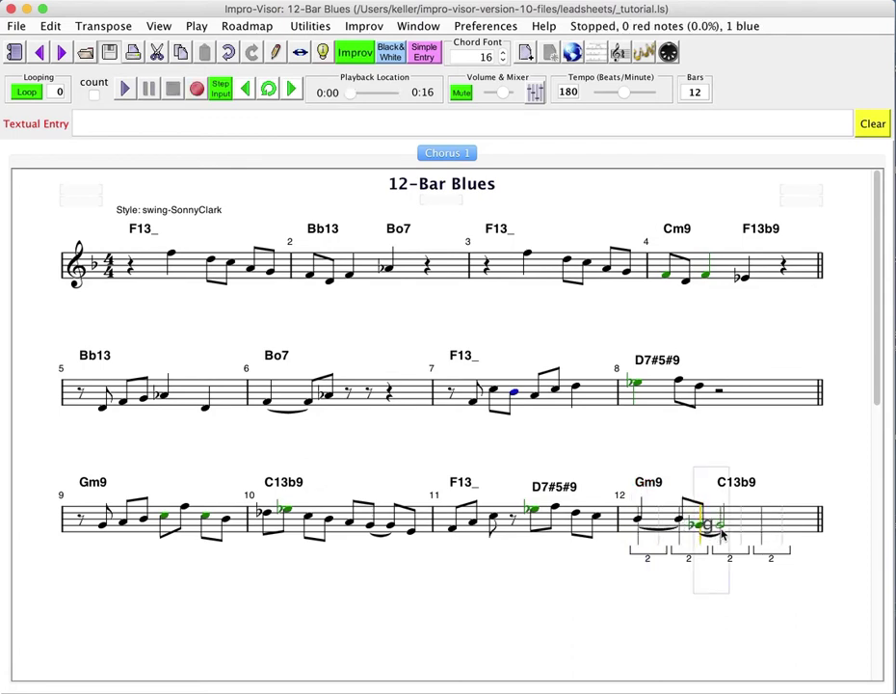
left_click(721, 533)
left_click(740, 531)
left_click(761, 525)
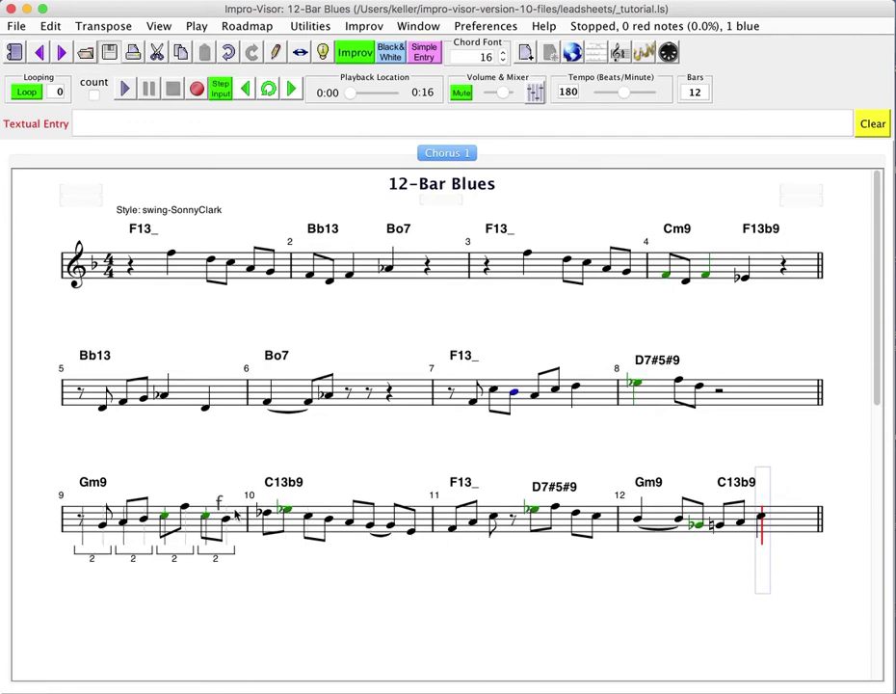
Step: Play back bars 9–12, then play the whole 12-Bar Blues from the start
left_click(83, 530, "shift")
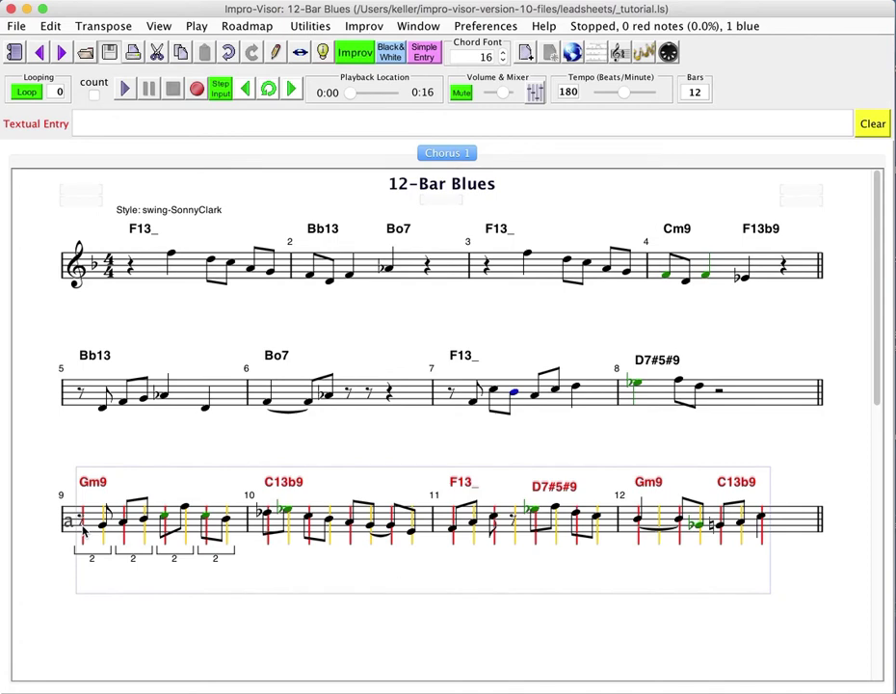
key("Return")
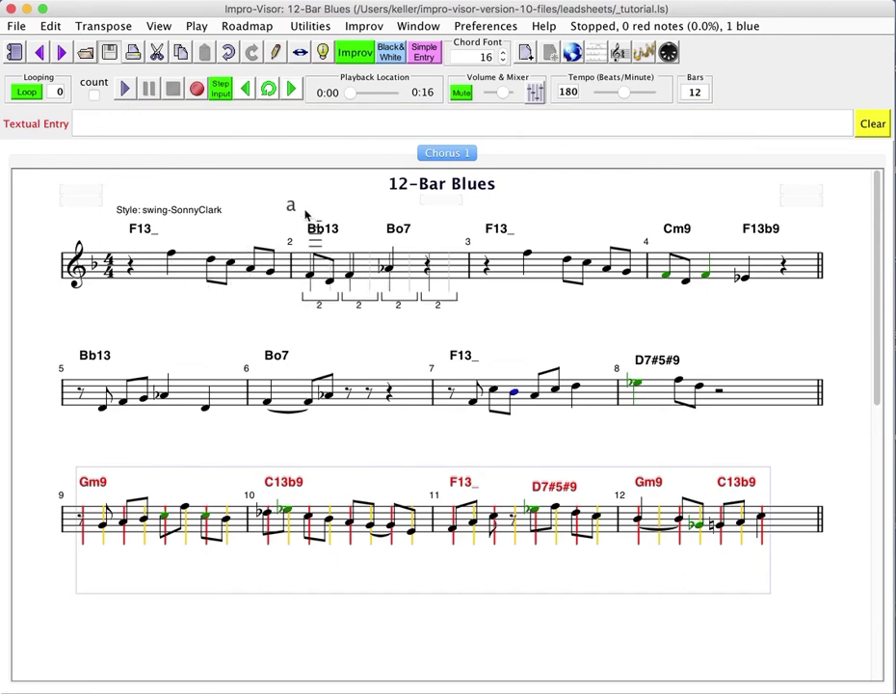
key("Return")
Step: Save the leadsheet under the new name _tutorial_completion_01
left_click(15, 27)
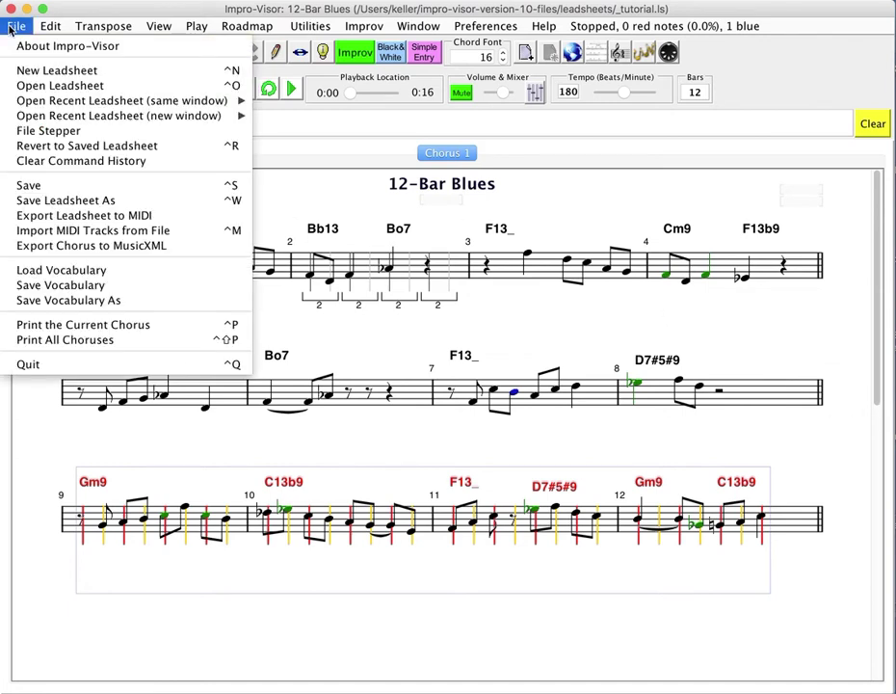
left_click(21, 200)
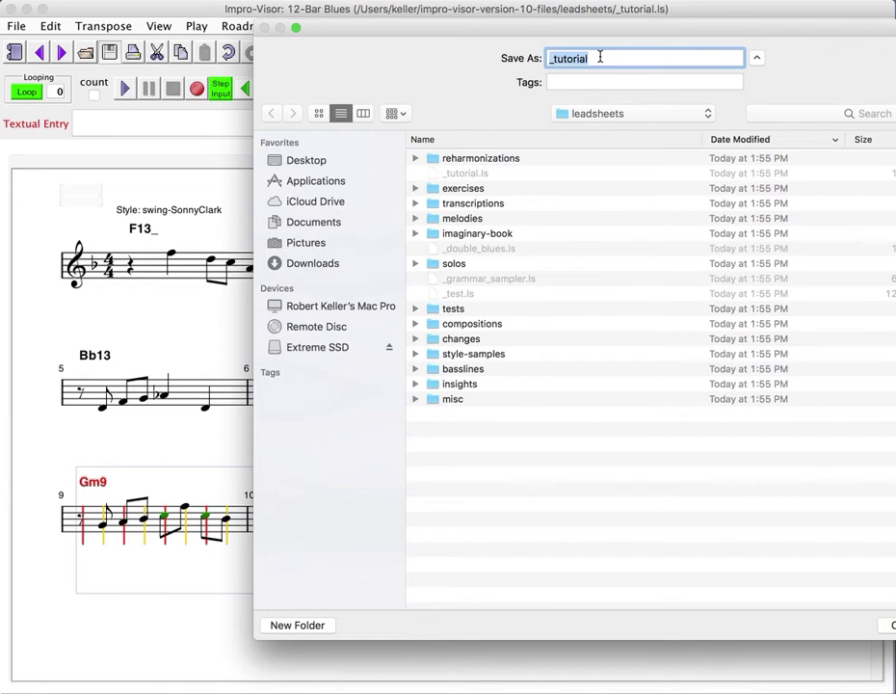
type("_")
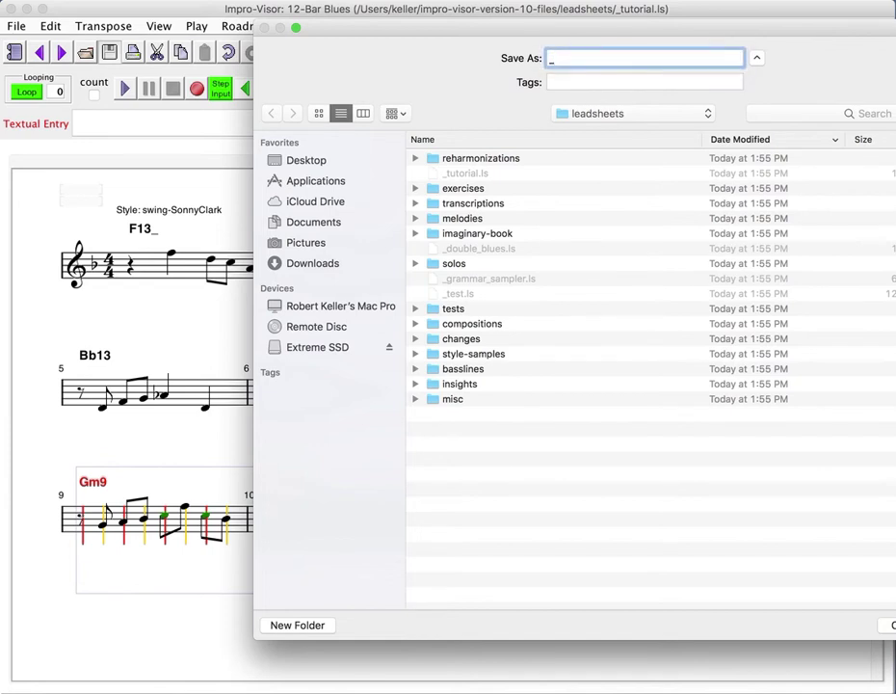
type("tutorial_completion")
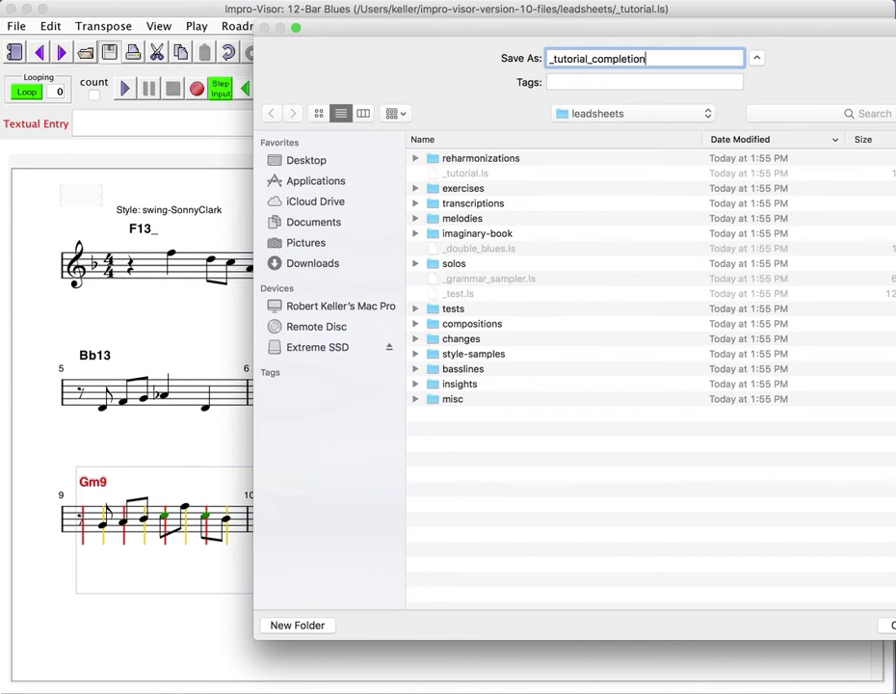
type("_01")
key("Return")
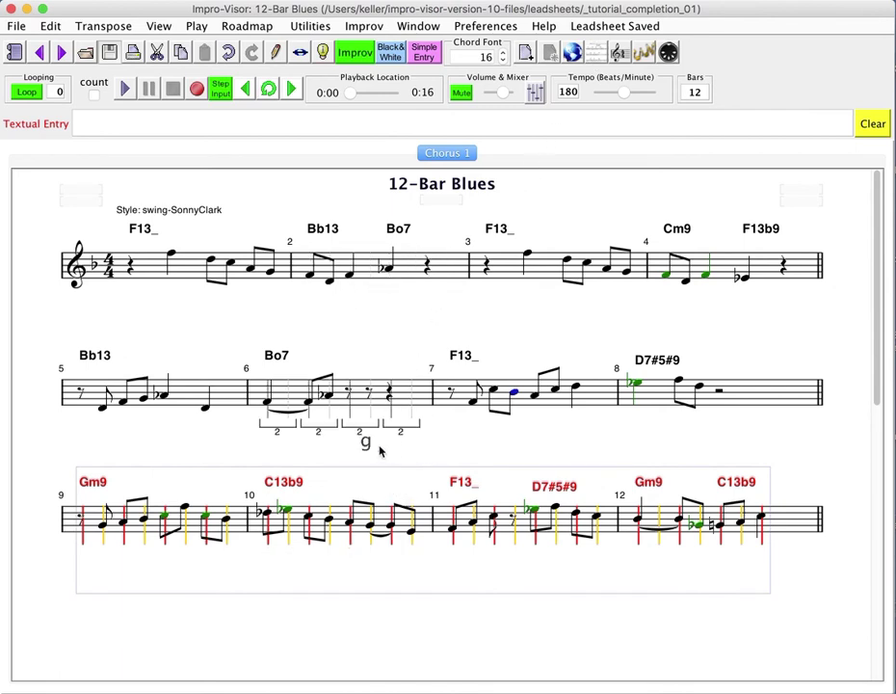
Step: Cut the melody from bars 9–12 with Edit > Cut Melody
left_click(55, 28)
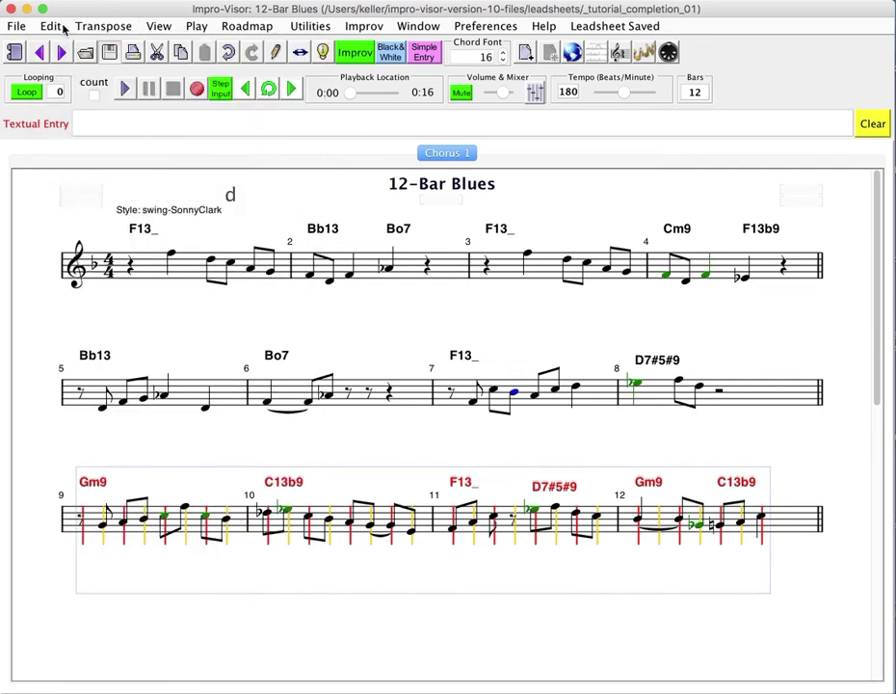
left_click(60, 29)
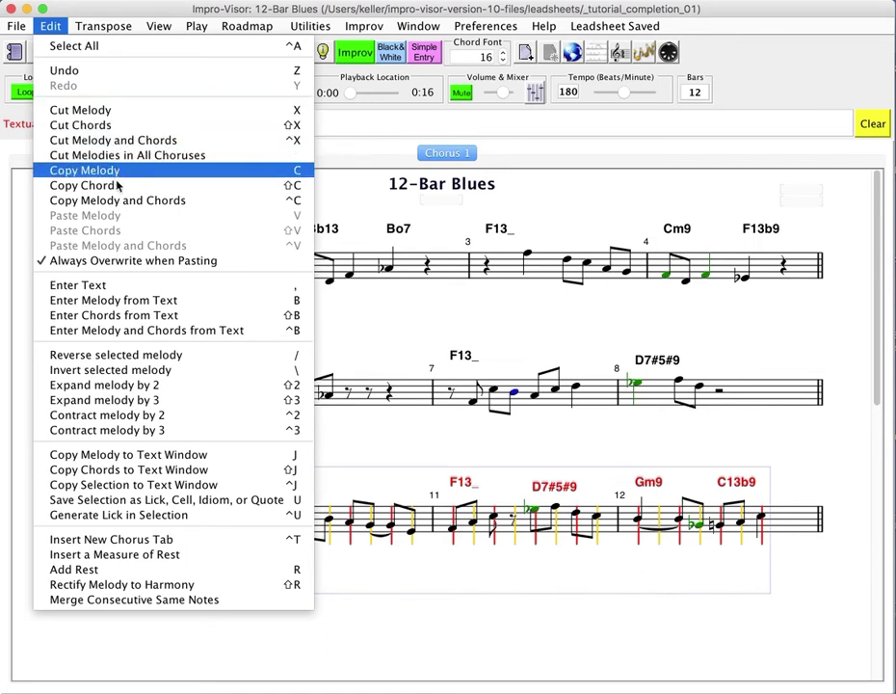
left_click(115, 110)
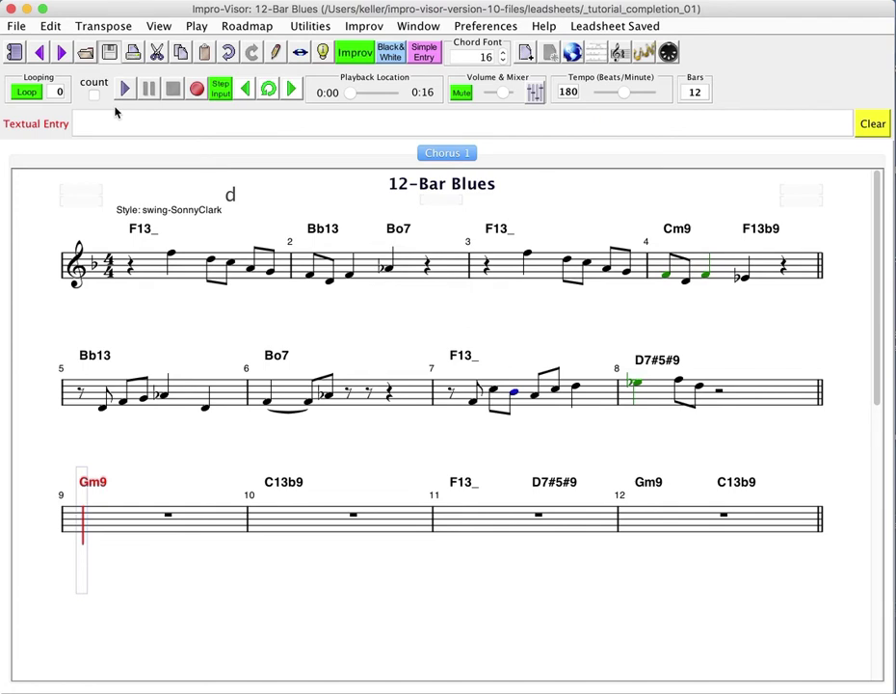
Step: Paste the melody back into bars 9–12, then select from bar 9 beat 2 through bar 10
key("ctrl+v")
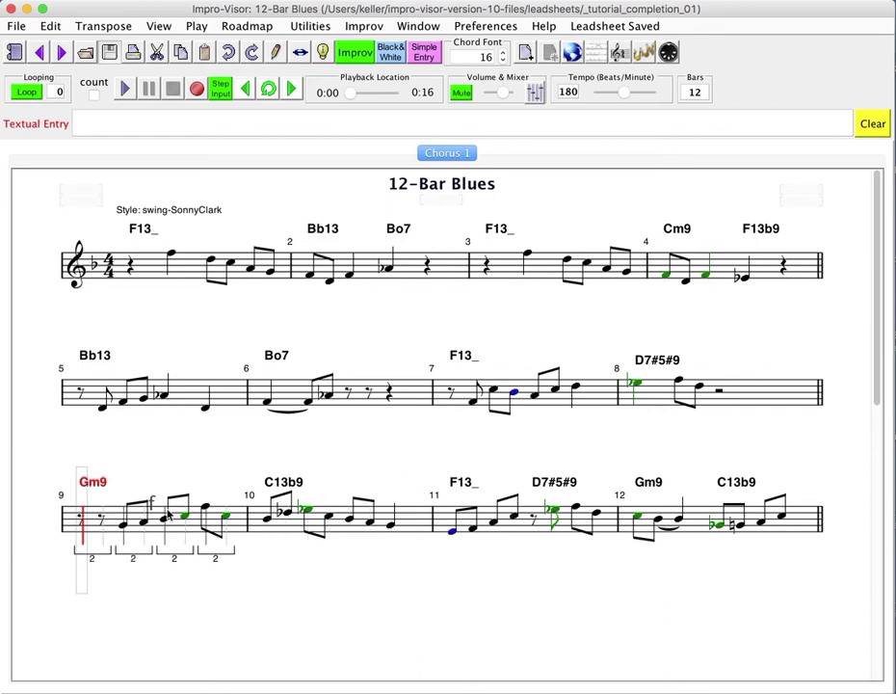
left_click(123, 528)
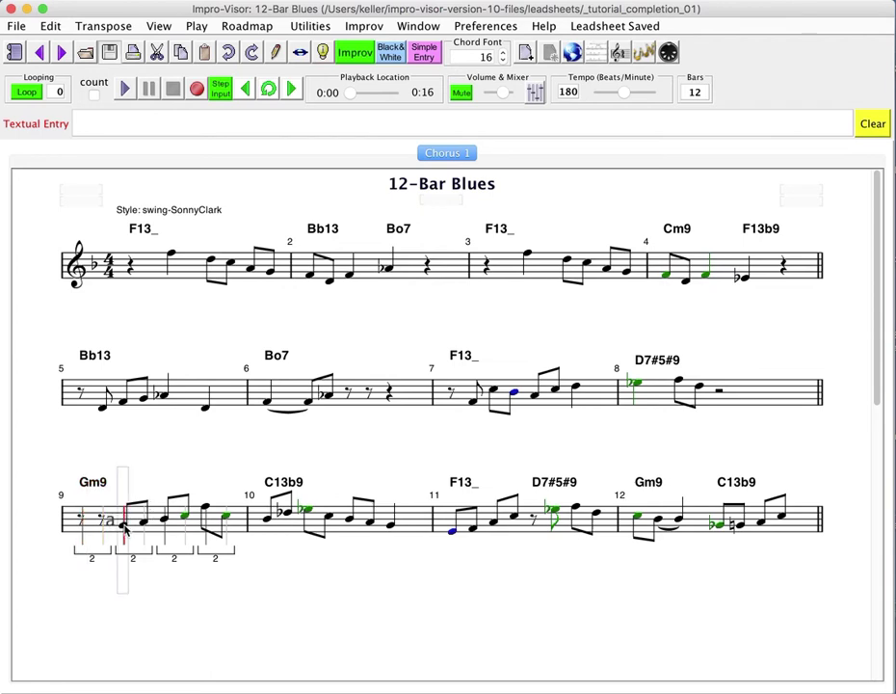
left_click(412, 535, "shift")
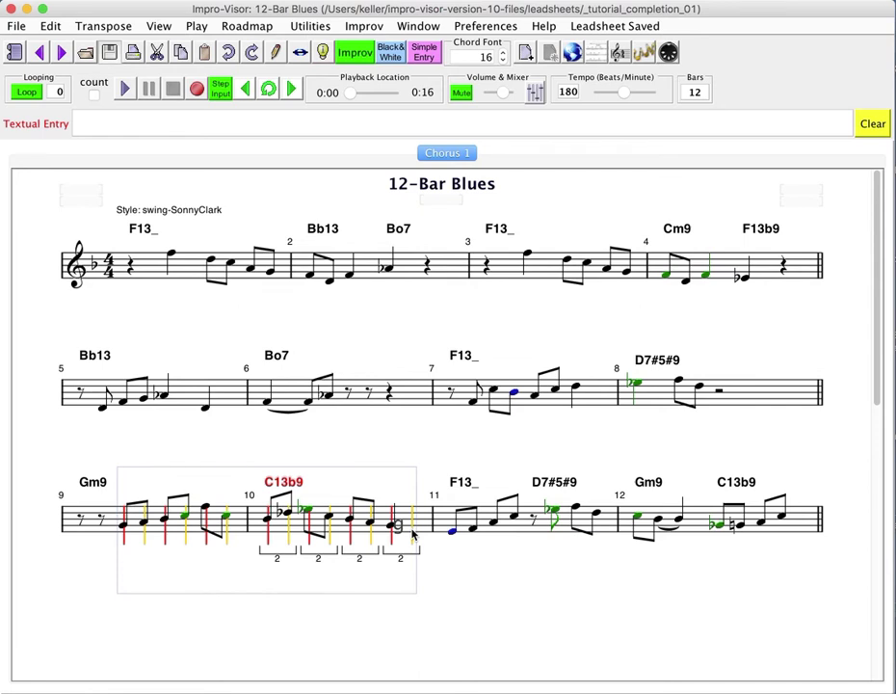
Step: Play the selection from beat 2 of bar 9 through the end of bar 10
key("ctrl+Return")
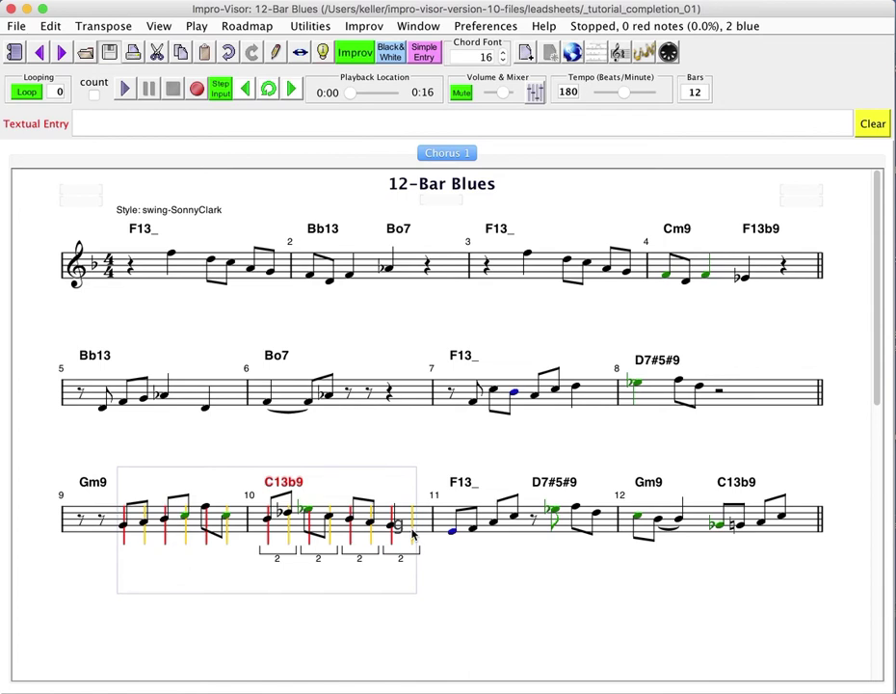
Step: Select and play bars 11–12, then extend the selection back to bar 9 and play bars 9–12
left_click_drag(412, 535, 494, 537)
left_click(494, 537)
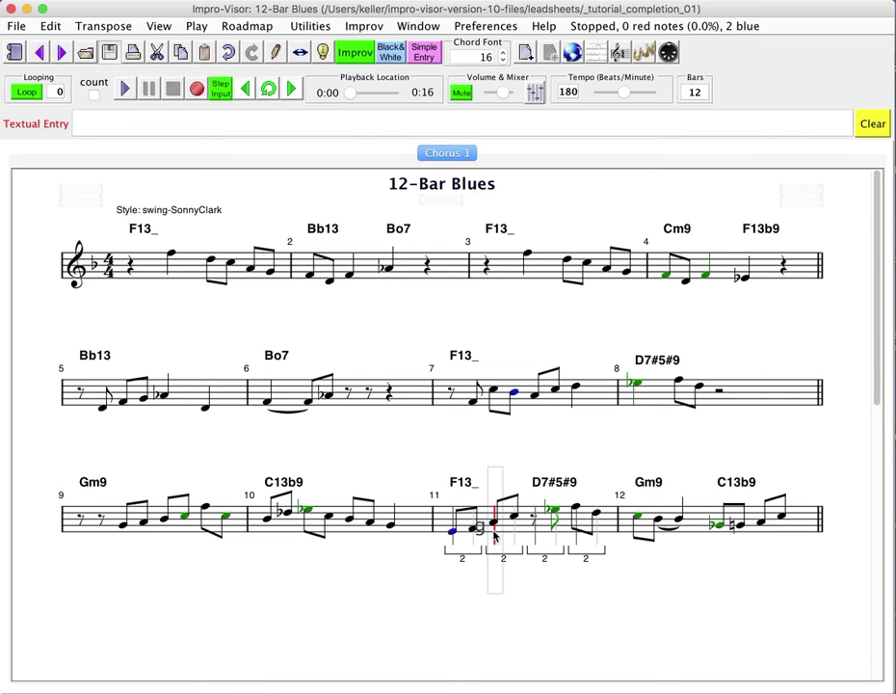
key("shift+End")
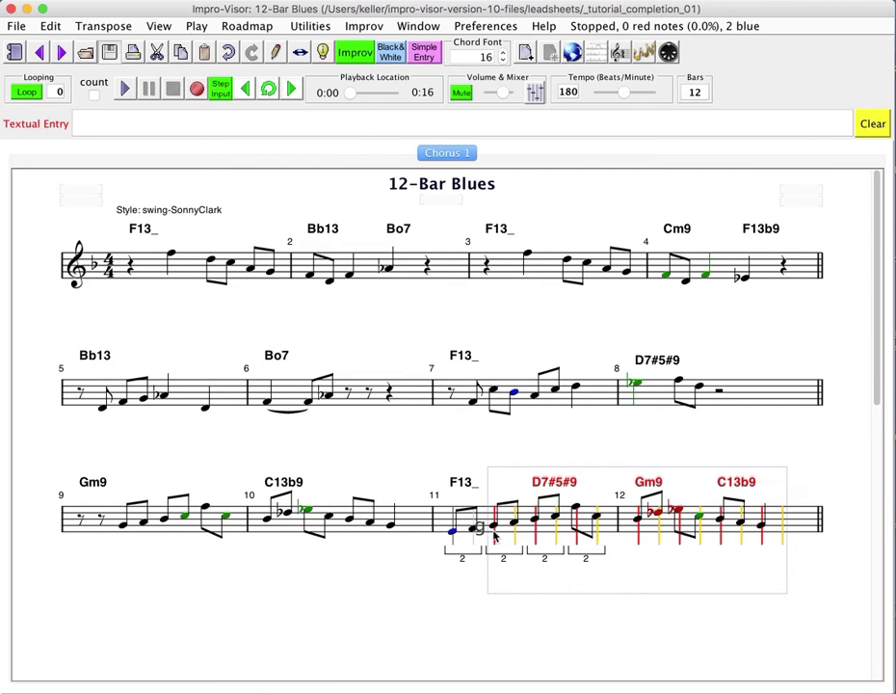
left_click(452, 534, "shift")
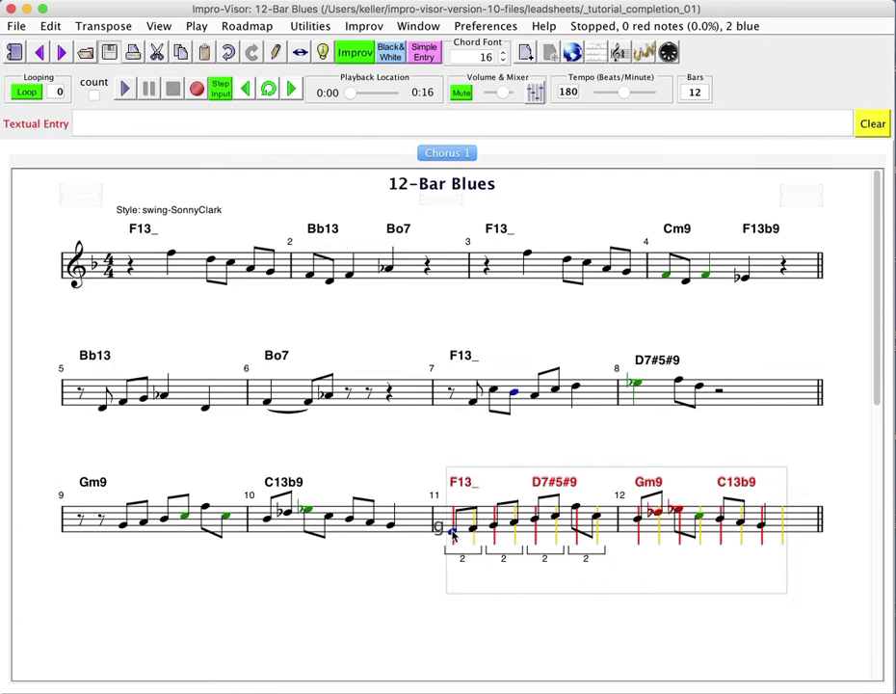
key("Return")
left_click(76, 524, "shift")
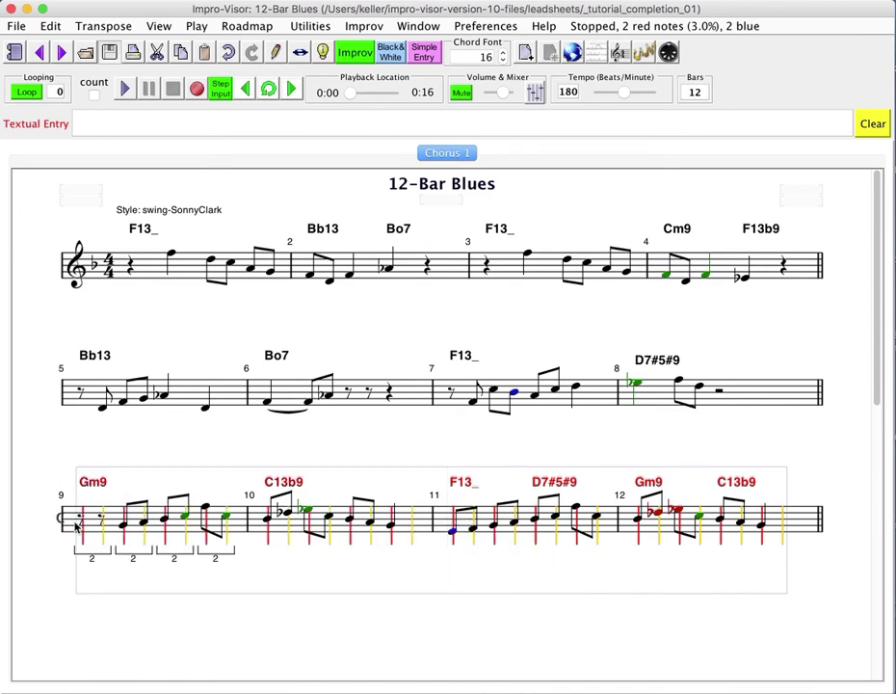
key("Return")
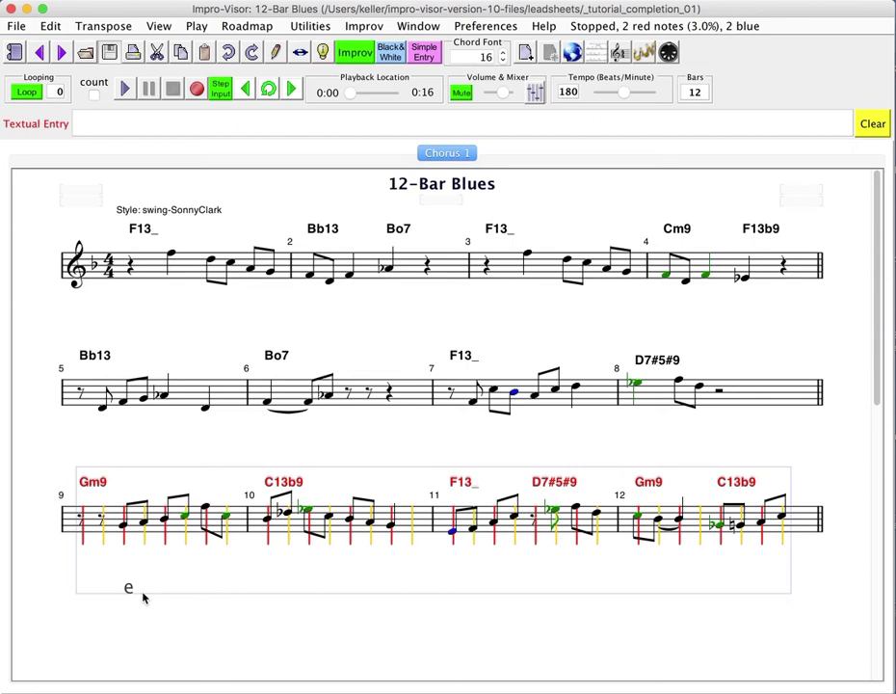
Step: Replay bars 9–12 twice, then select all of bar 5 and play it back
key("Return")
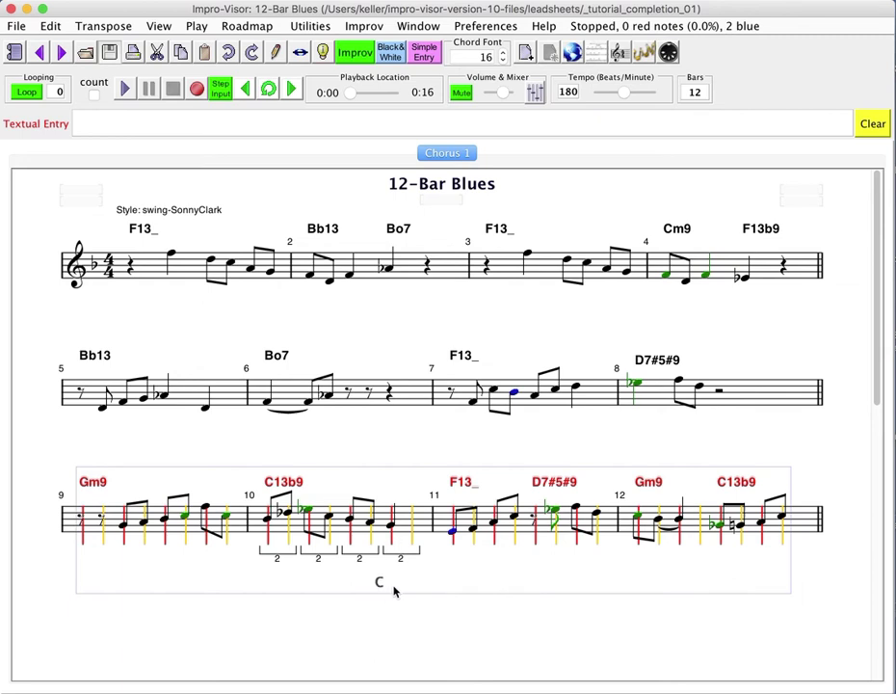
key("Return")
left_click(82, 405)
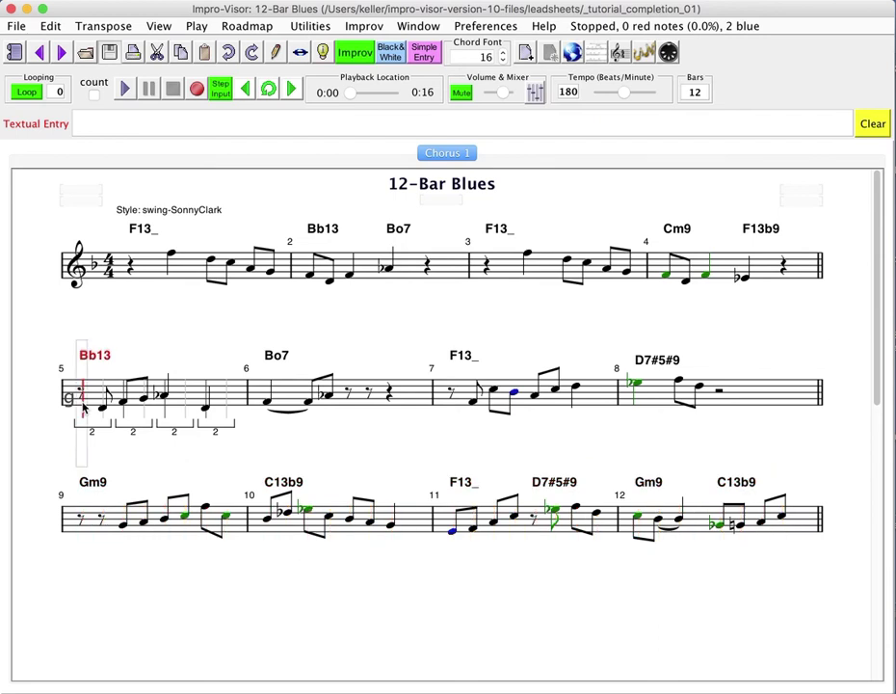
left_click(228, 412, "shift")
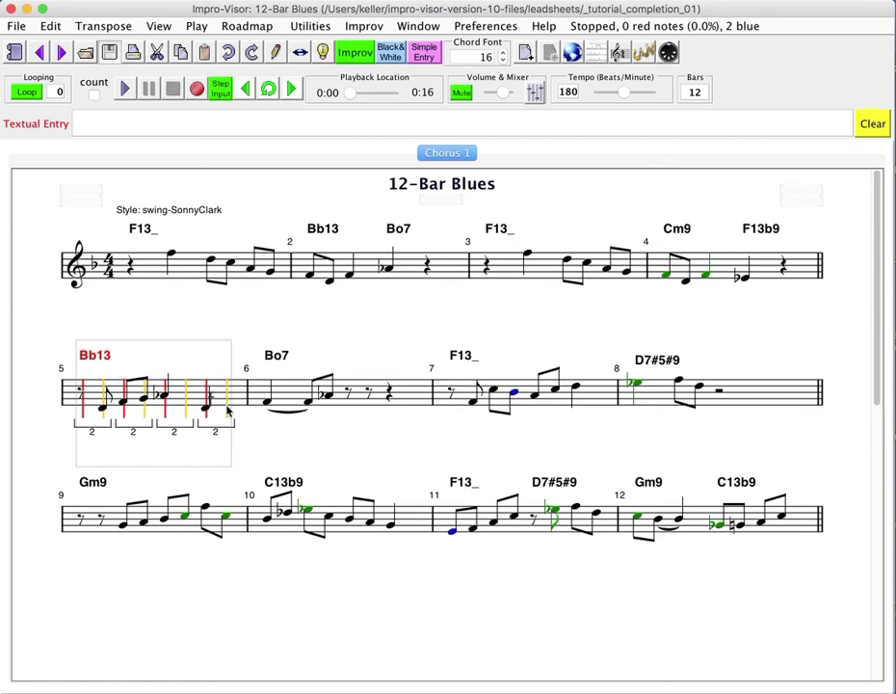
key("shift+Return")
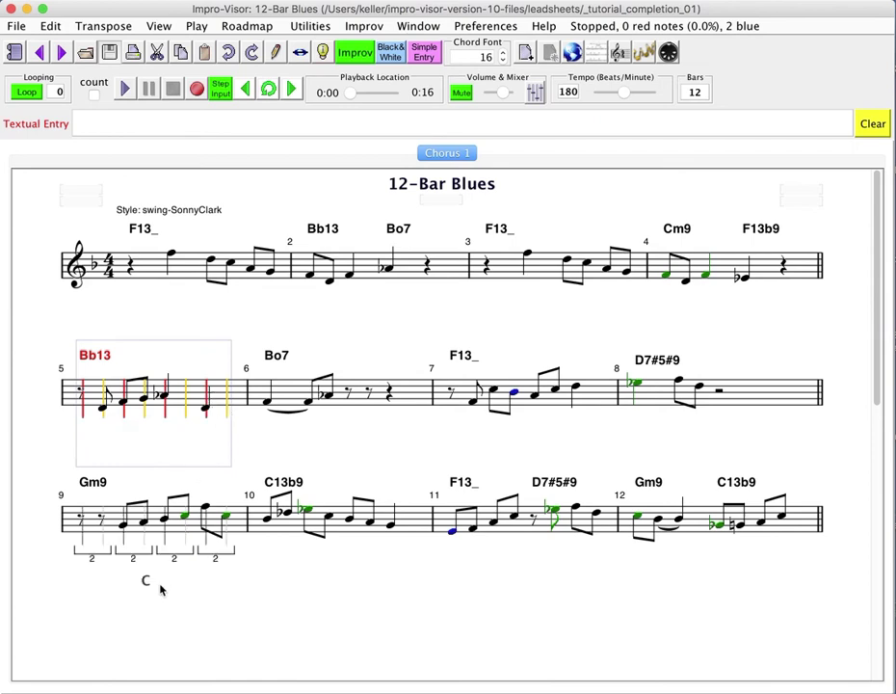
Step: Delete bar 9's notes and generate a new eighth-note run under Gm9, regenerating once more
left_click(122, 526, "shift")
left_click(122, 526)
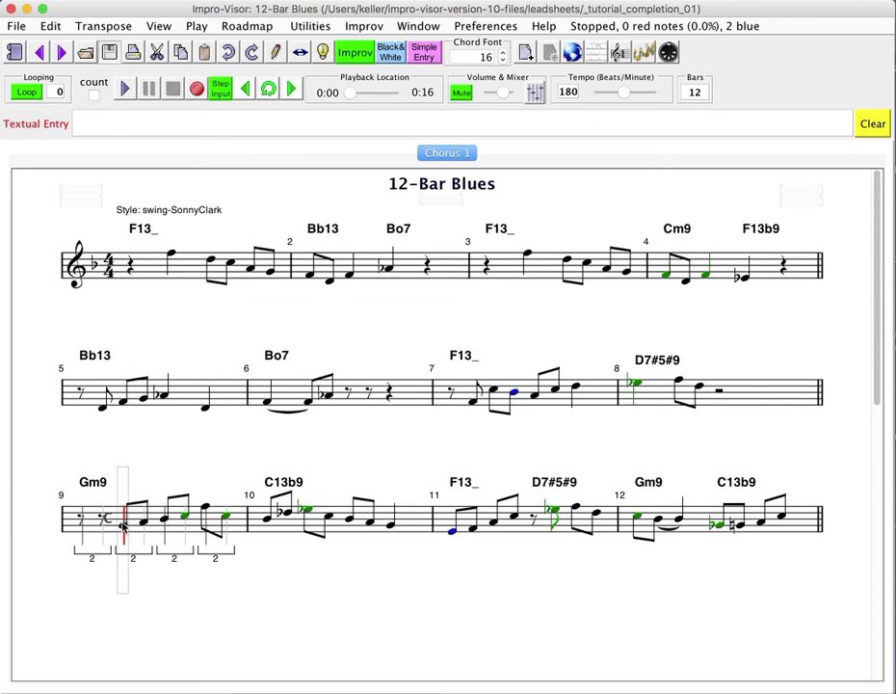
left_click(227, 528, "shift")
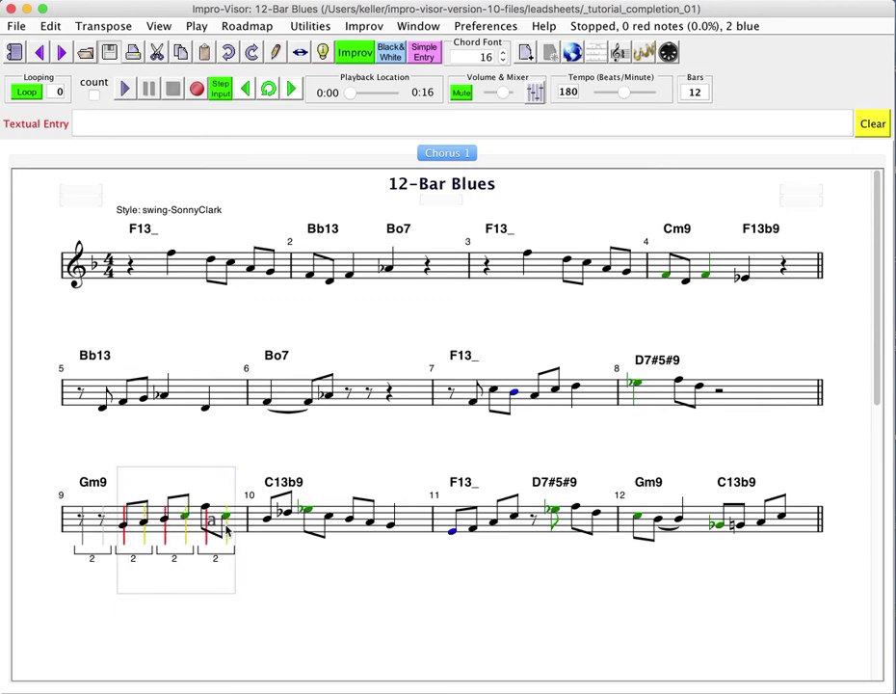
key("Delete")
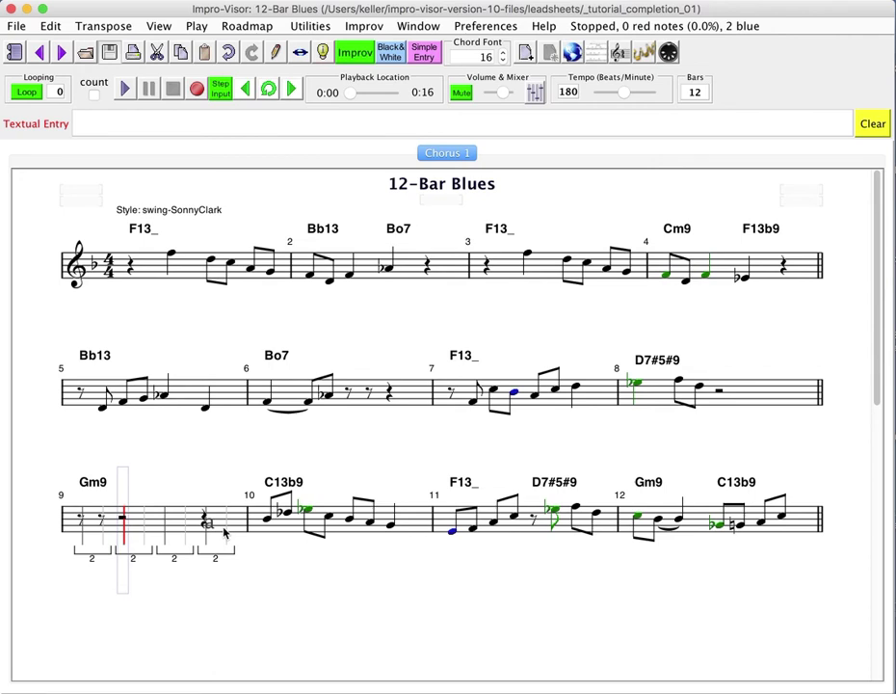
key("ctrl+Return")
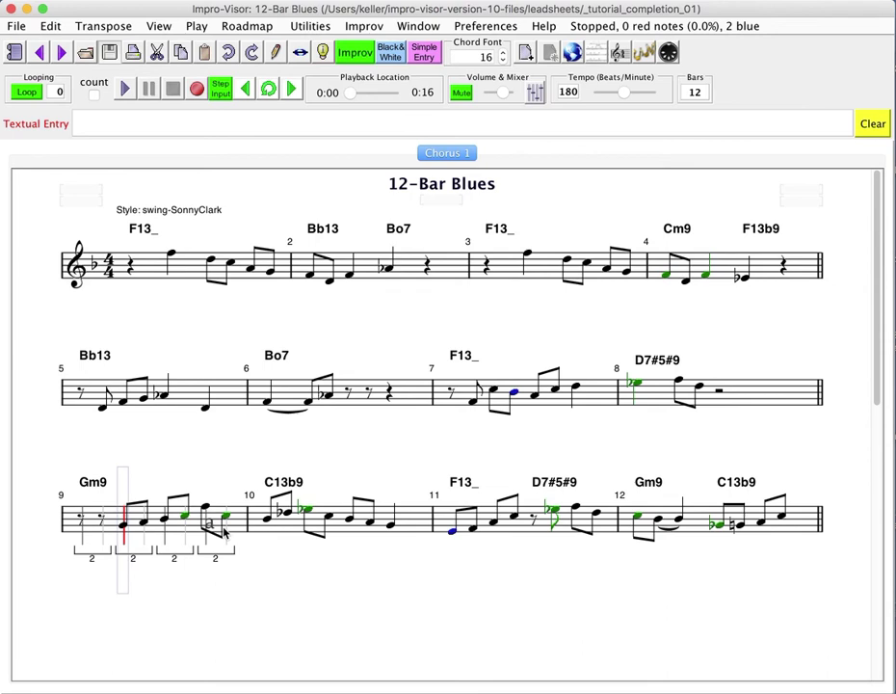
left_click(224, 532, "shift")
key("Delete")
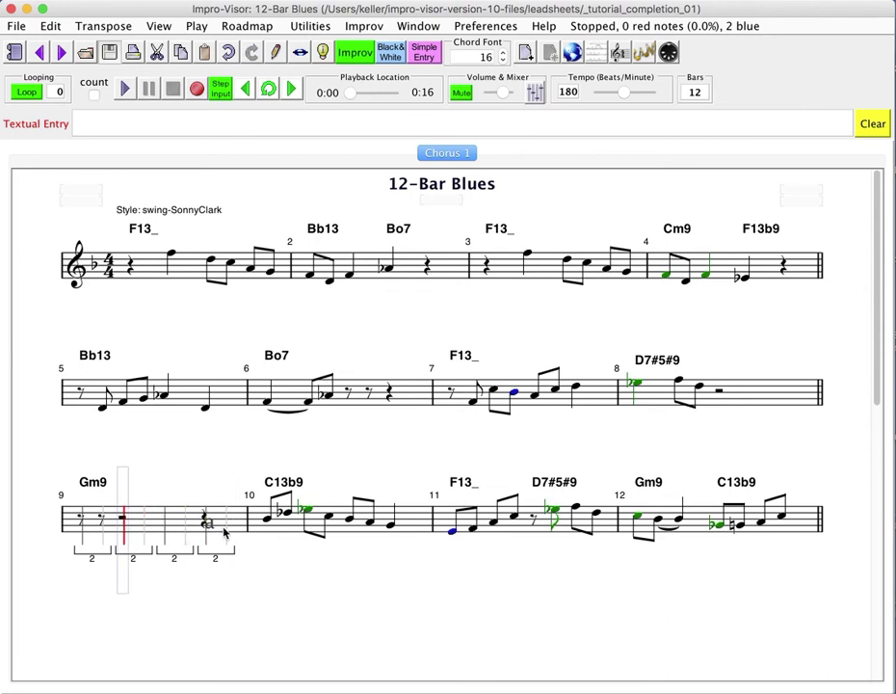
left_click(223, 532, "shift")
key("ctrl+Return")
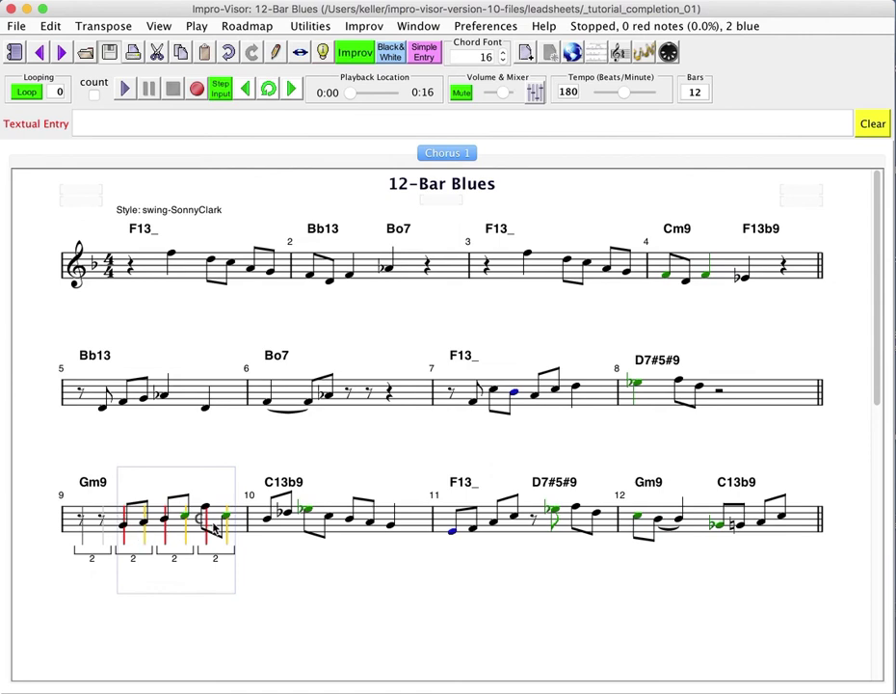
Step: Cut bars 9–10's melody with the Gm9 and C13b9 chords and paste them into bar 11
left_click(82, 523, "shift")
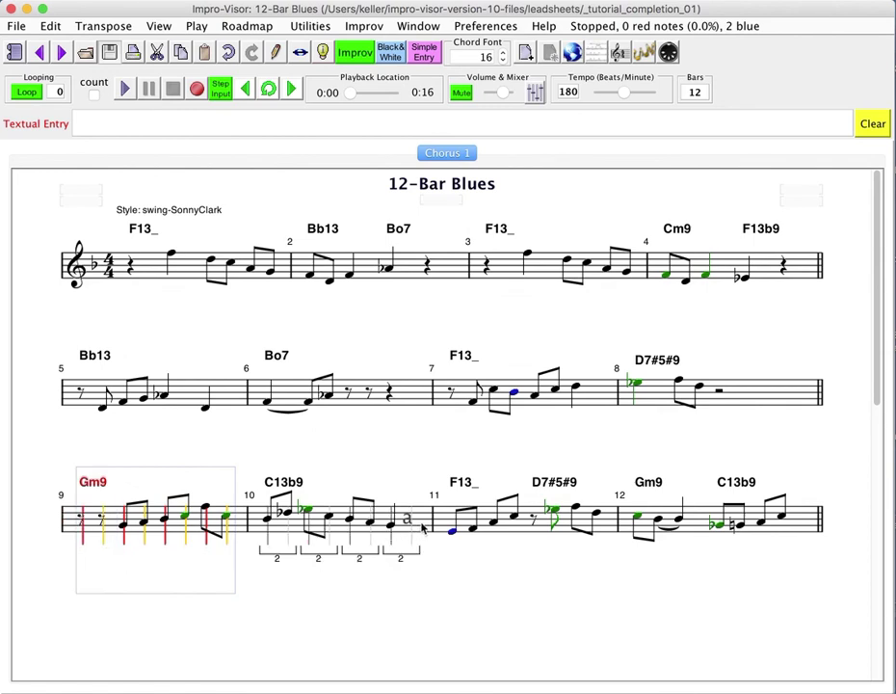
left_click(416, 526, "shift")
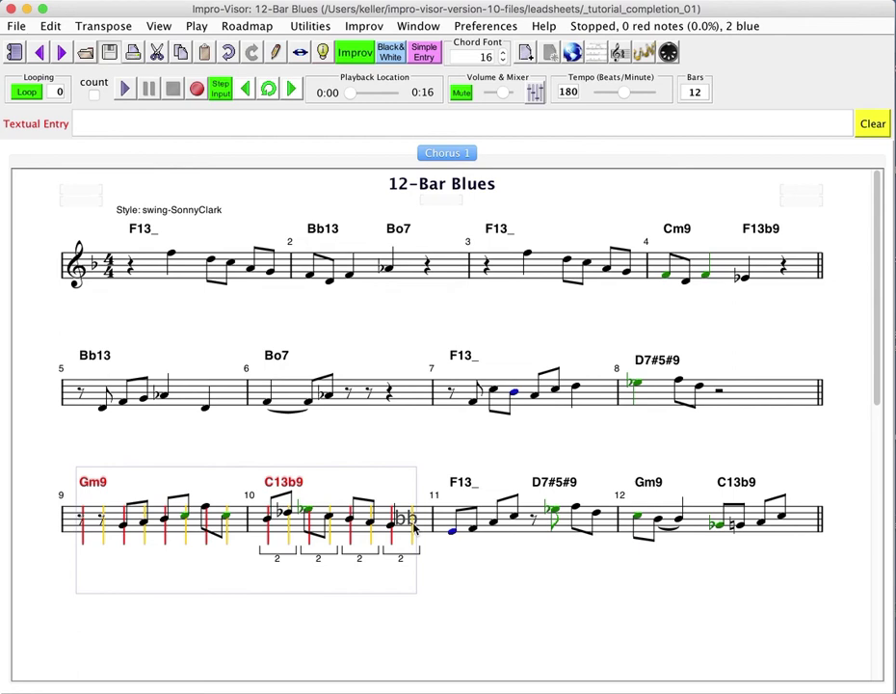
key("Delete")
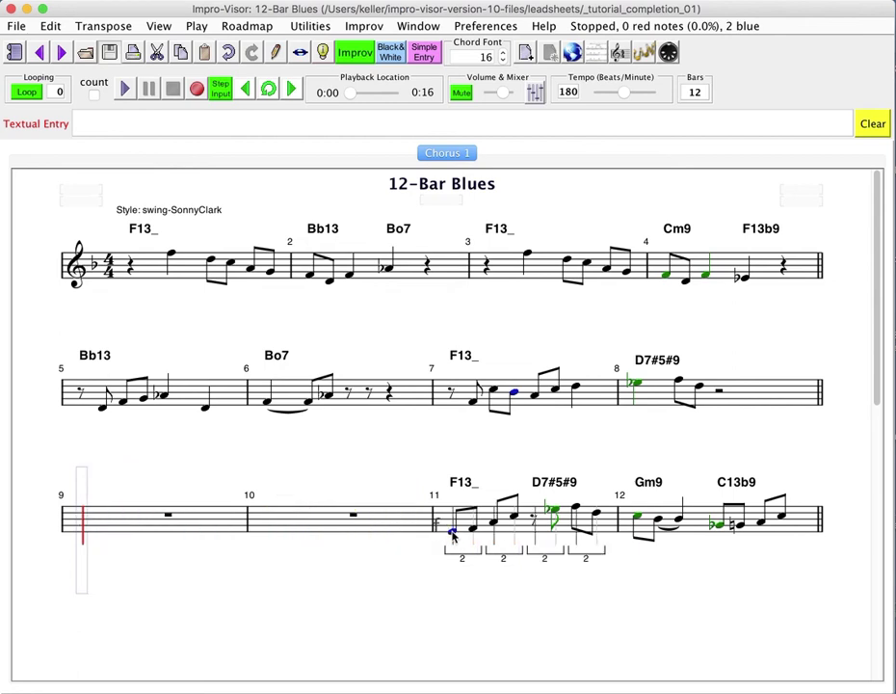
left_click(452, 533)
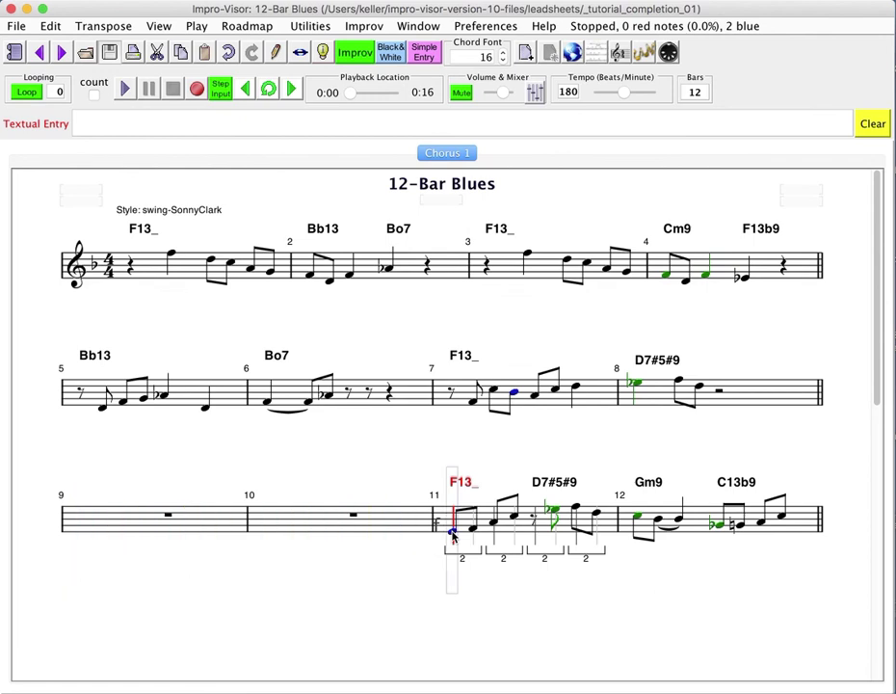
key("ctrl+g")
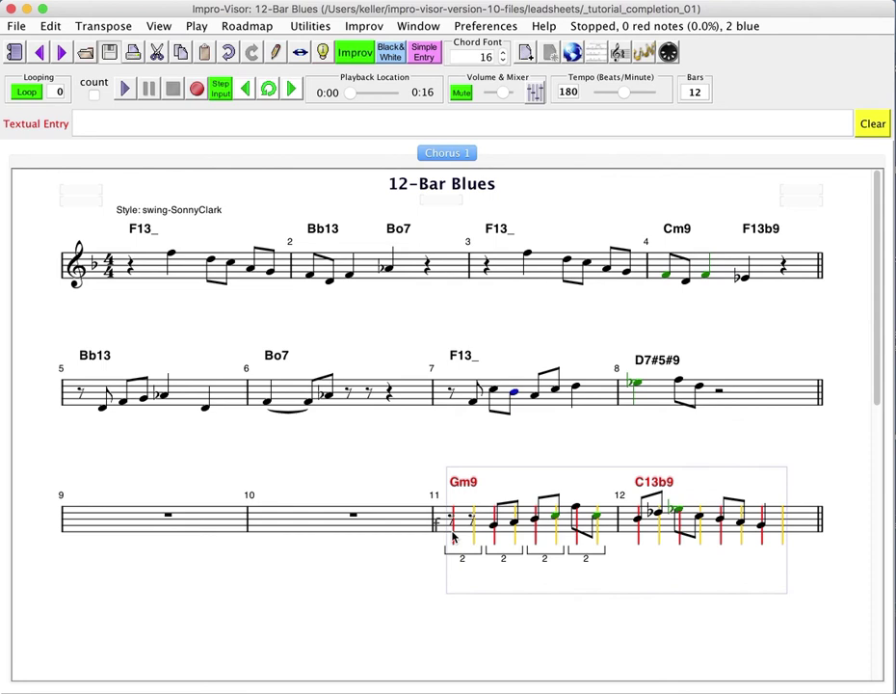
Step: Paste the Gm9–C13b9 eighth-note phrase again starting at bar 9
left_click(81, 541)
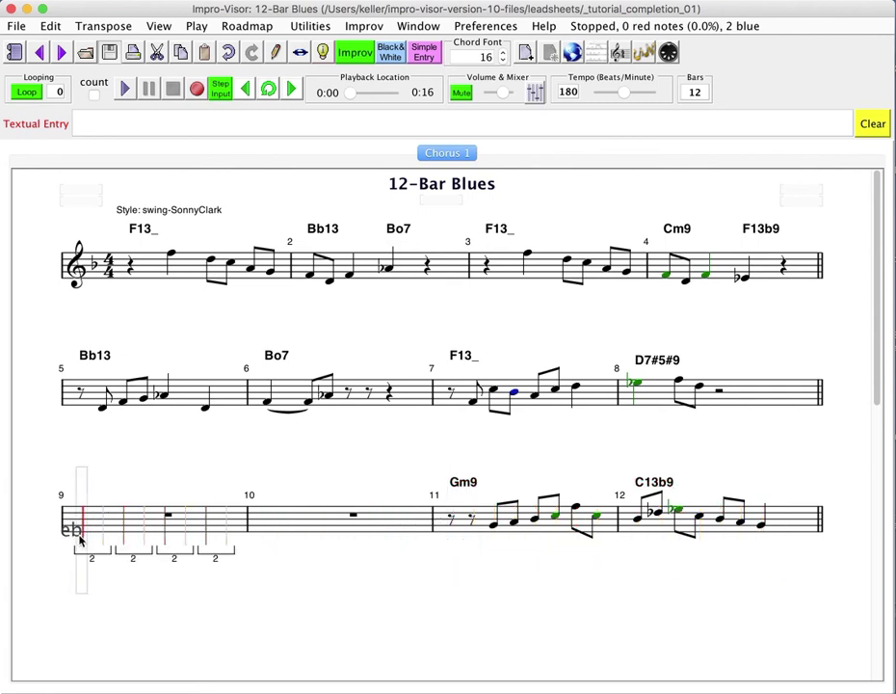
key("super+v")
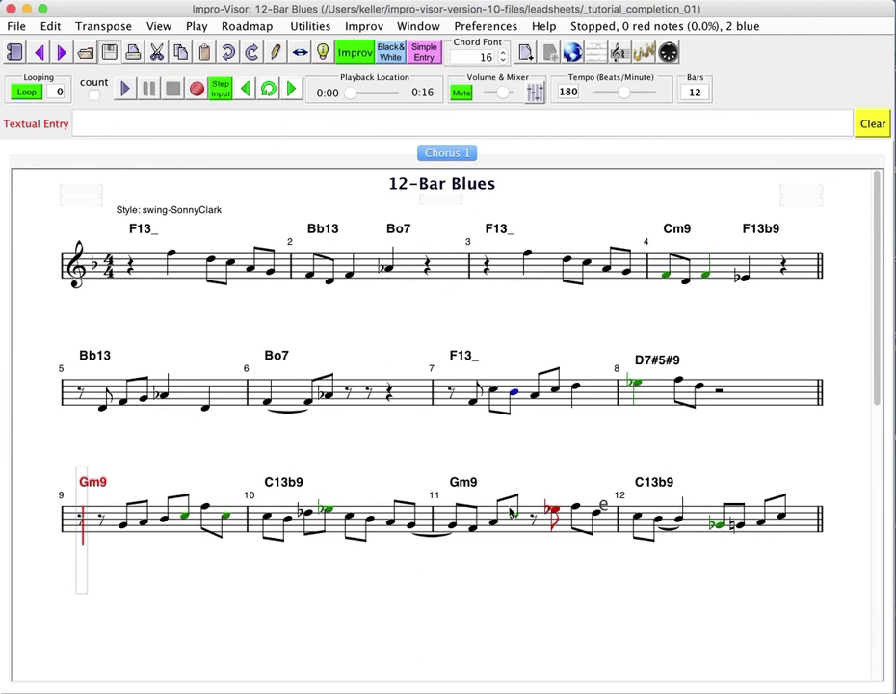
Step: Select bars 9 through 12, starting in bar 11 and extending back to bar 9 and forward to bar 12
left_click(454, 525, "shift")
left_click(455, 525)
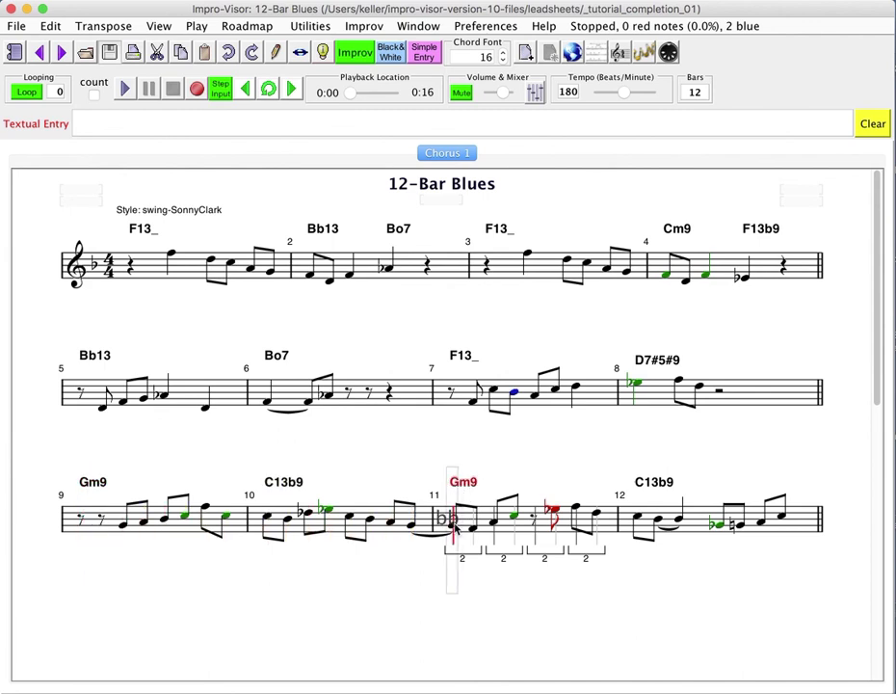
left_click(634, 529, "shift")
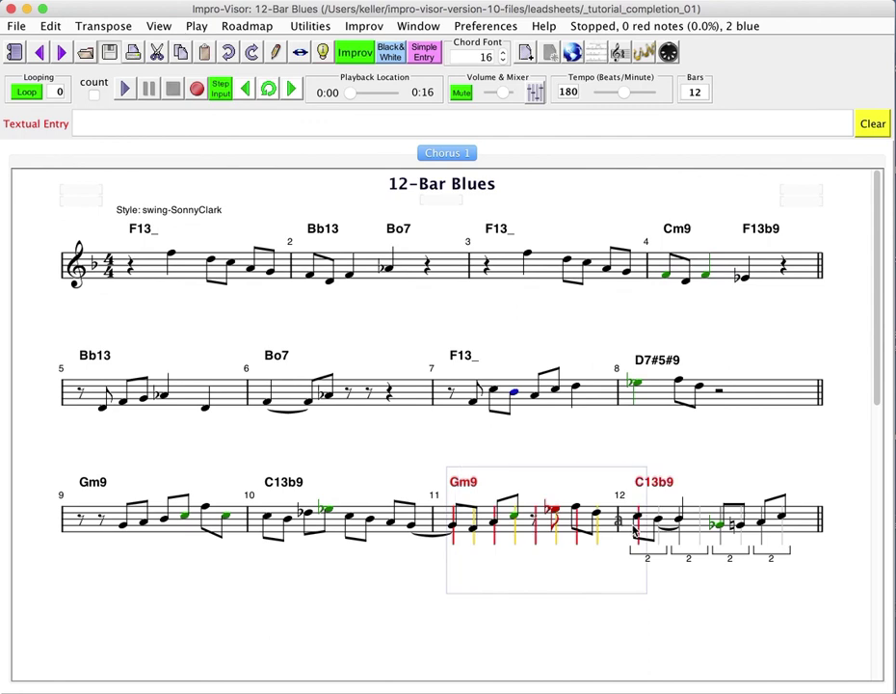
left_click(83, 529, "shift")
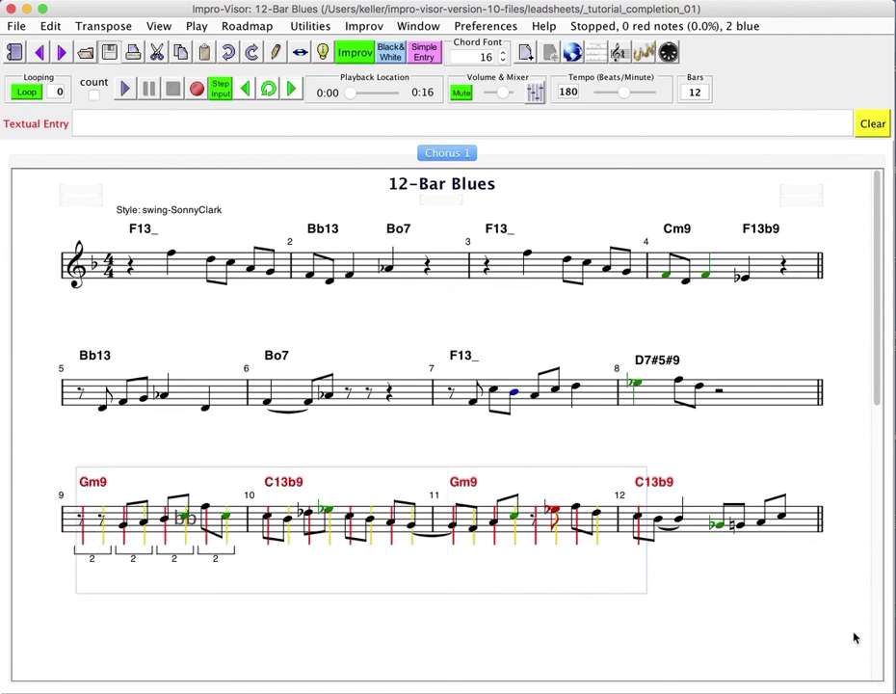
left_click(782, 537, "shift")
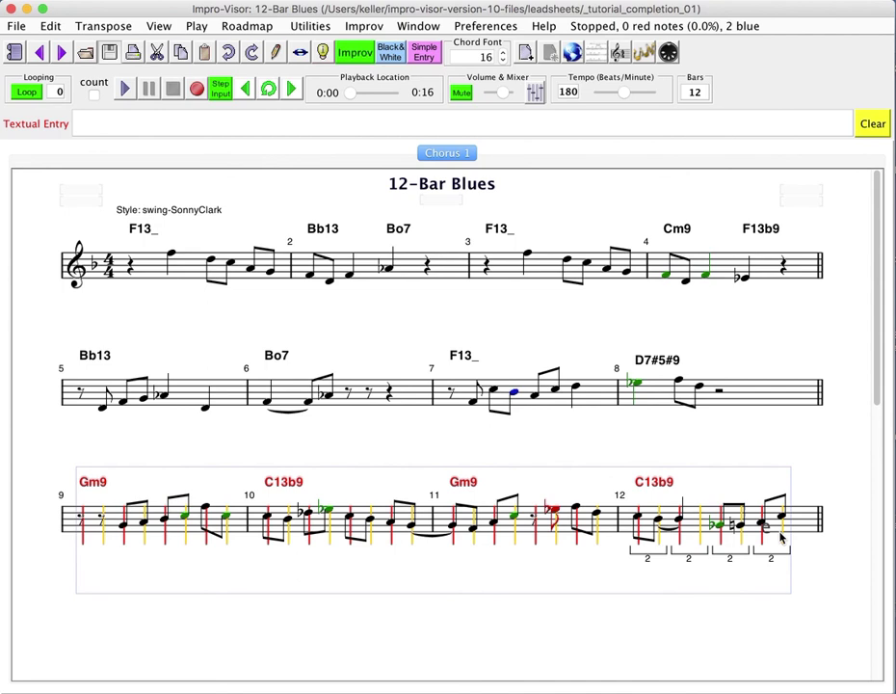
Step: Revert to the saved _tutorial_completion_01 leadsheet, discarding edits with Revert without saving
left_click(17, 26)
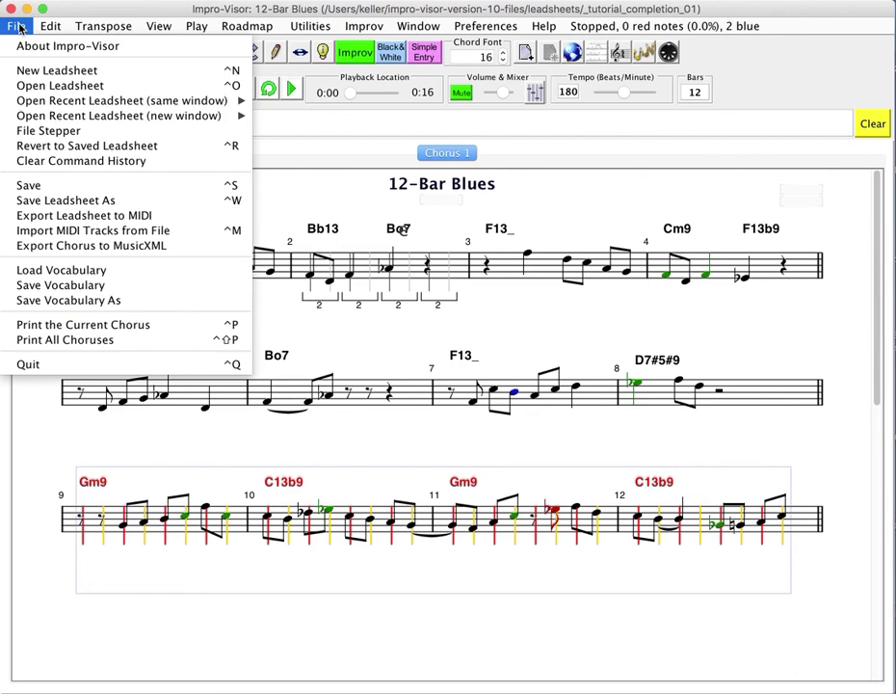
left_click(56, 148)
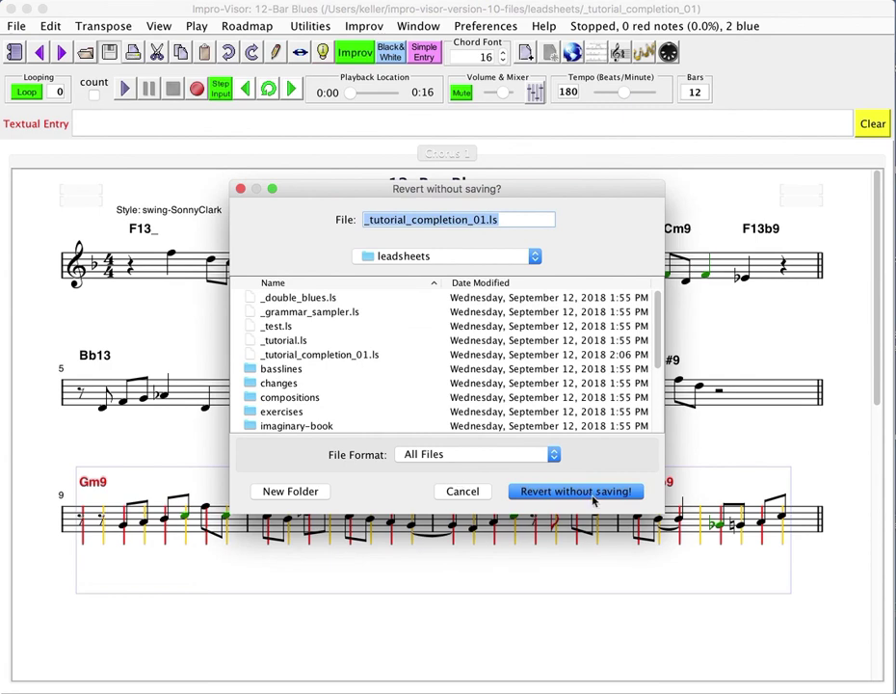
left_click(592, 496)
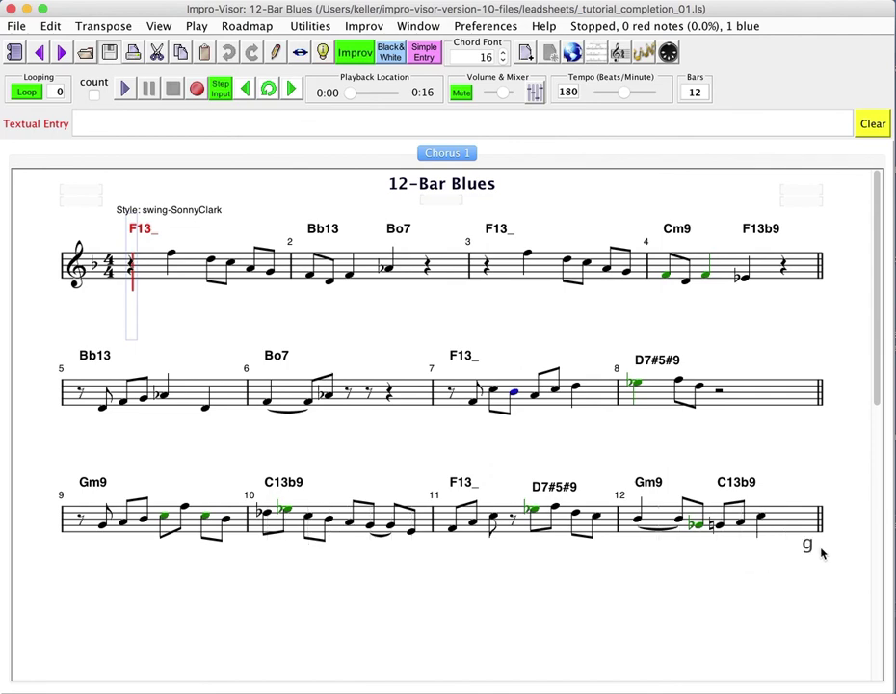
Step: Review the Edit menu shortcuts and the Transpose Melody Up a Semitone command
left_click(50, 27)
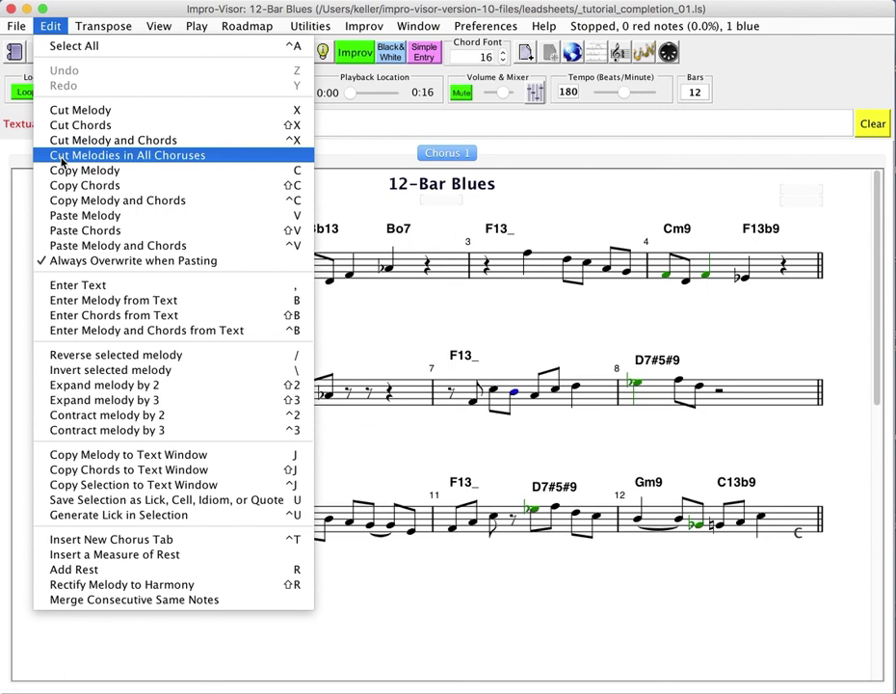
mouse_move(118, 29)
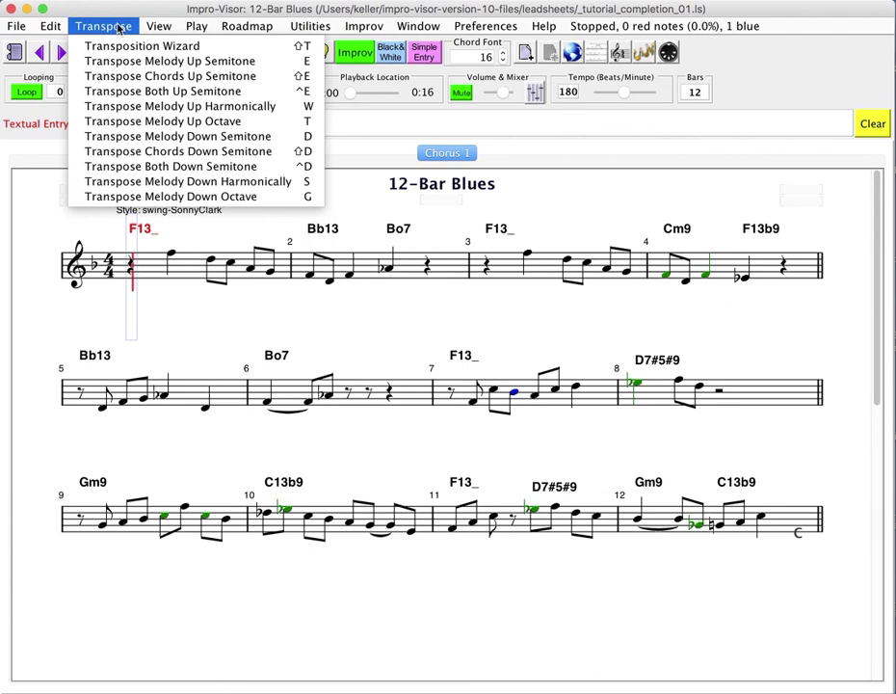
left_click(117, 62)
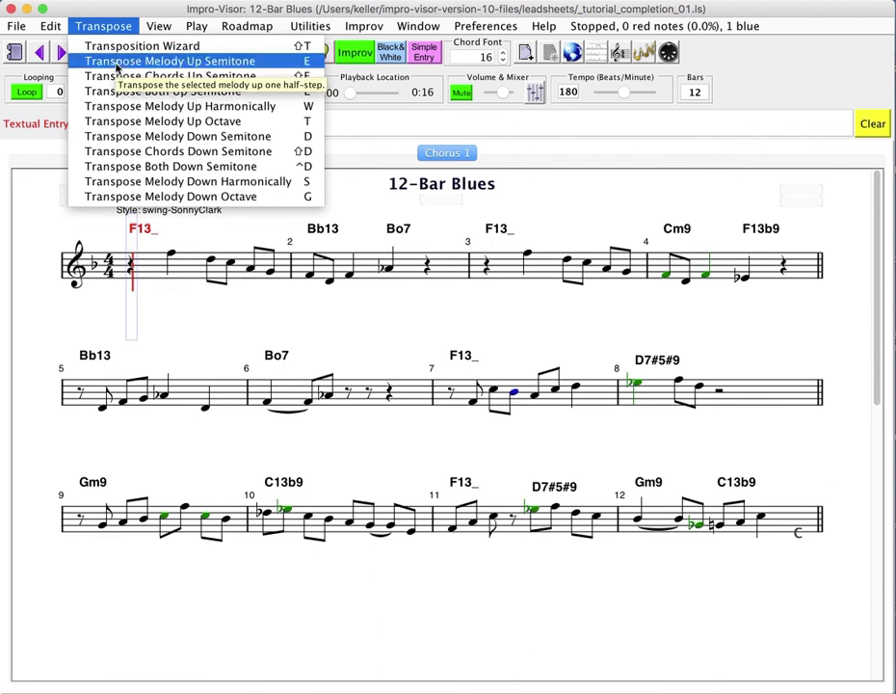